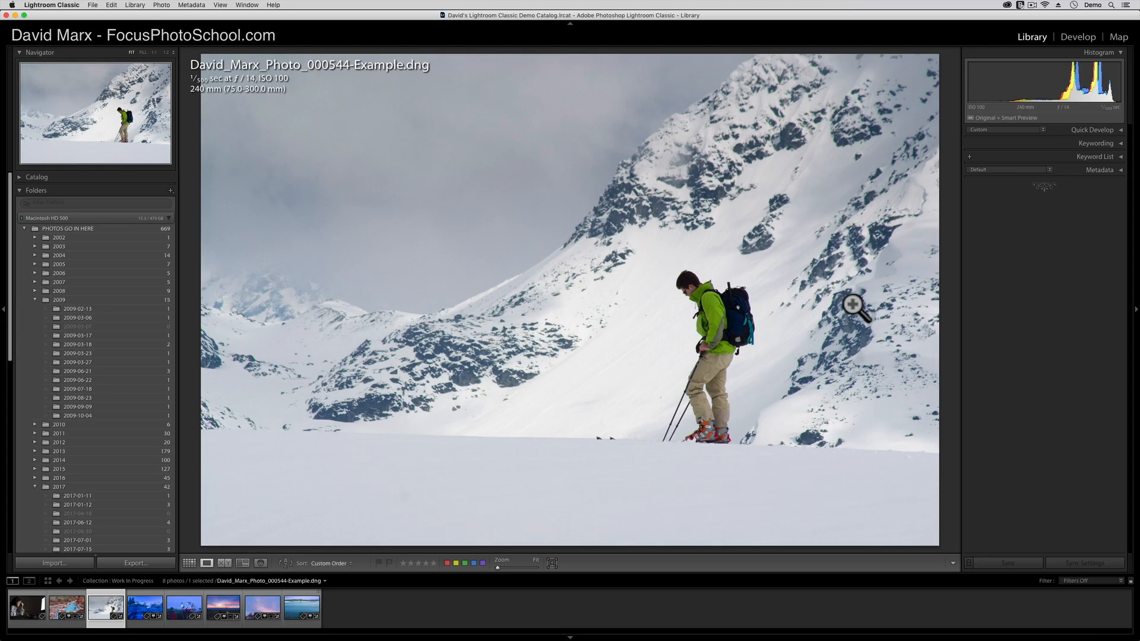
Take the skier photo into the Develop module and bring all the surrounding panels into view
{"action": "left_click", "coordinate": [1068, 40]}
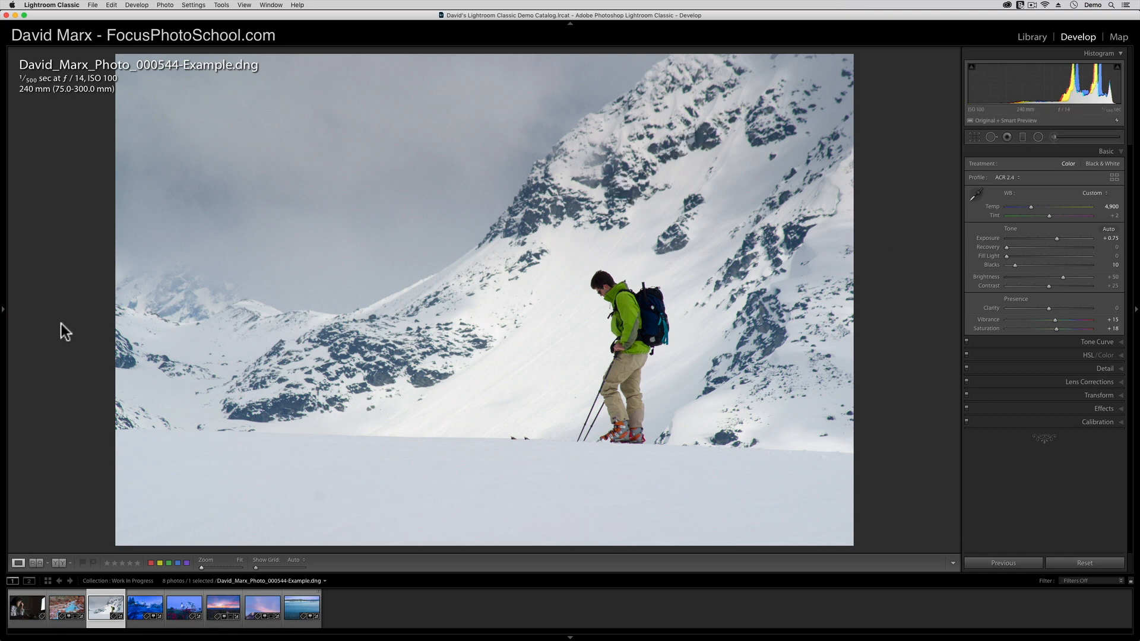
{"action": "key", "text": "shift+Tab"}
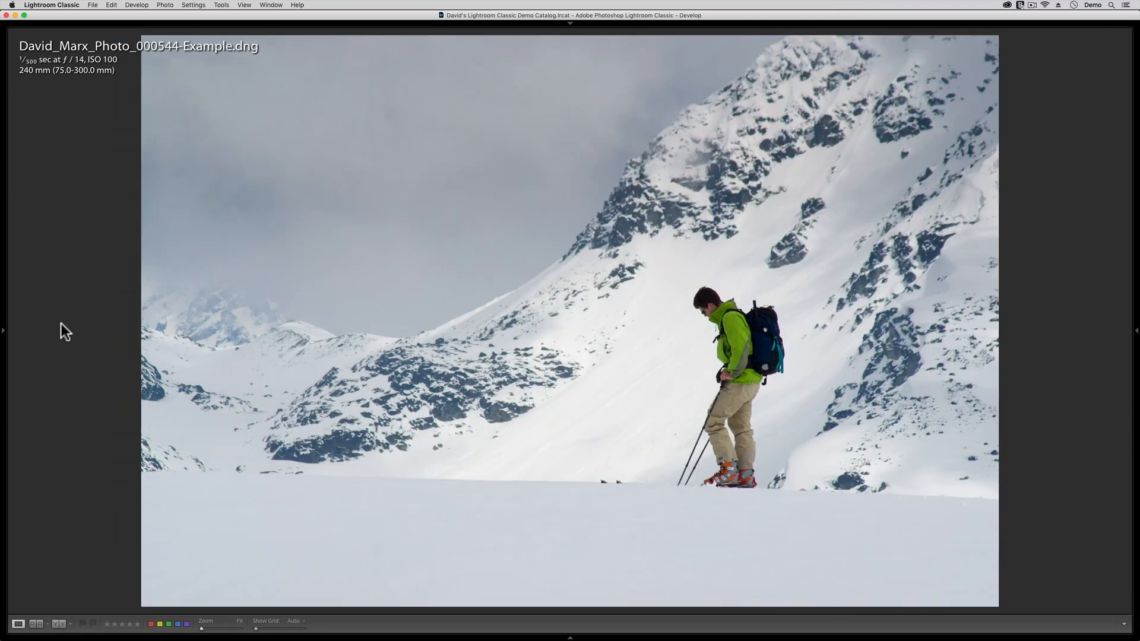
{"action": "key", "text": "shift+Tab"}
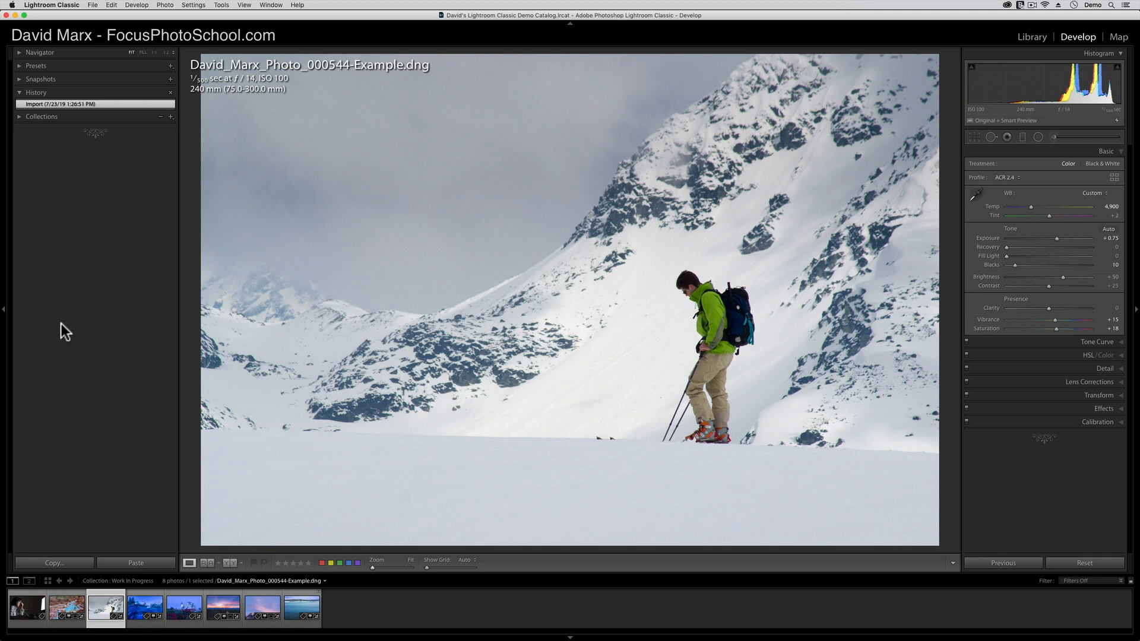
{"action": "right_click", "coordinate": [51, 64]}
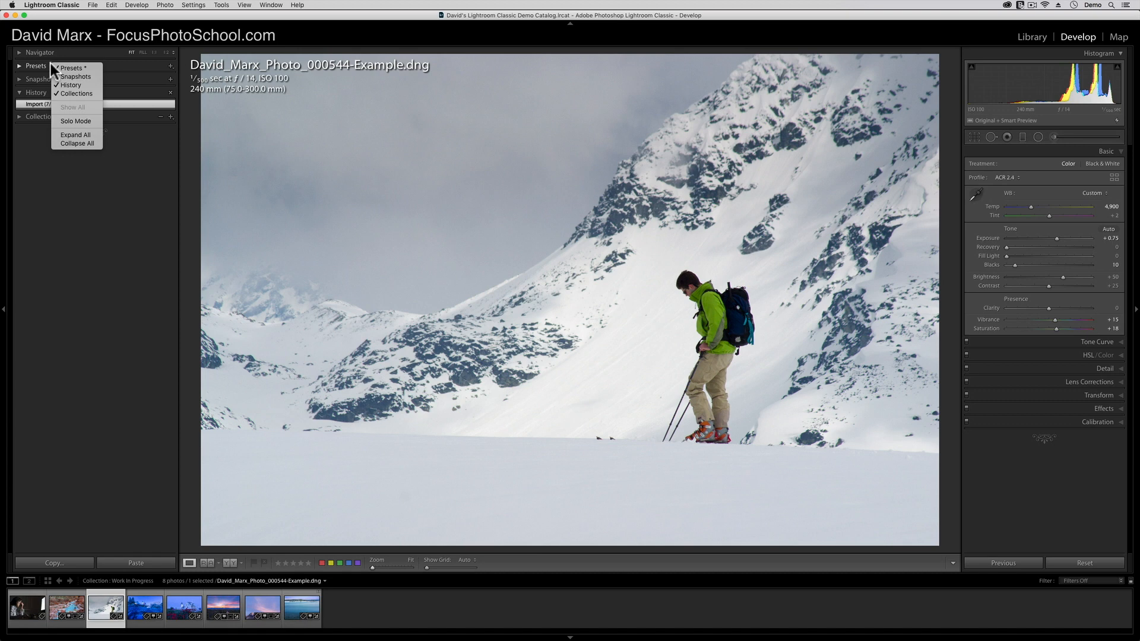
{"action": "left_click", "coordinate": [1100, 482]}
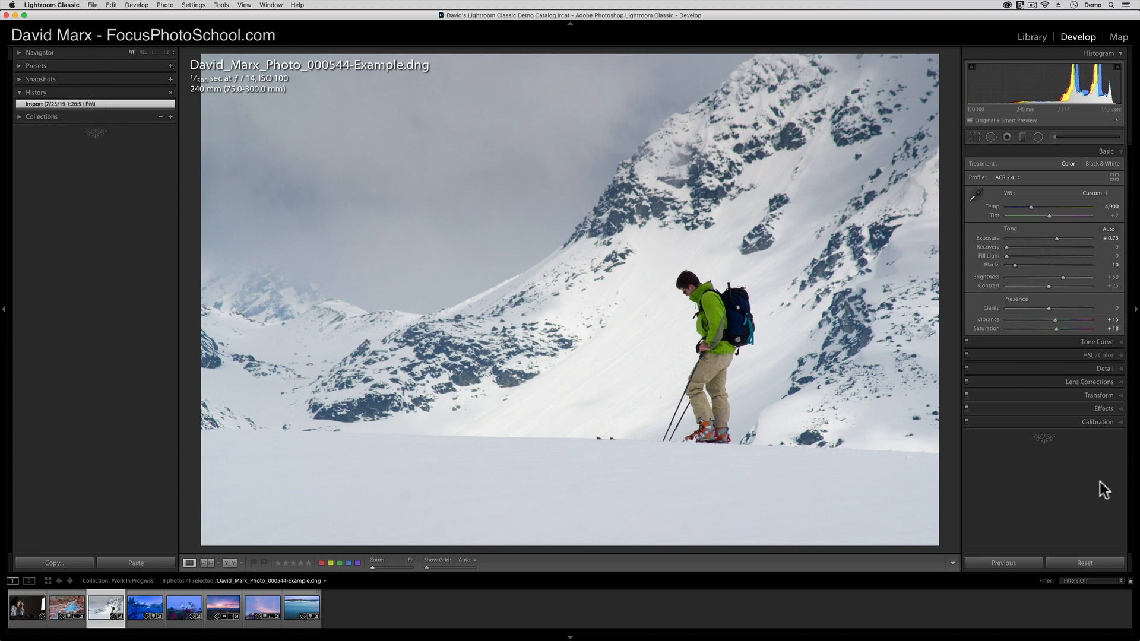
Customize the Develop panel so that Calibration is hidden and Split Toning is left unchecked
{"action": "right_click", "coordinate": [1080, 152]}
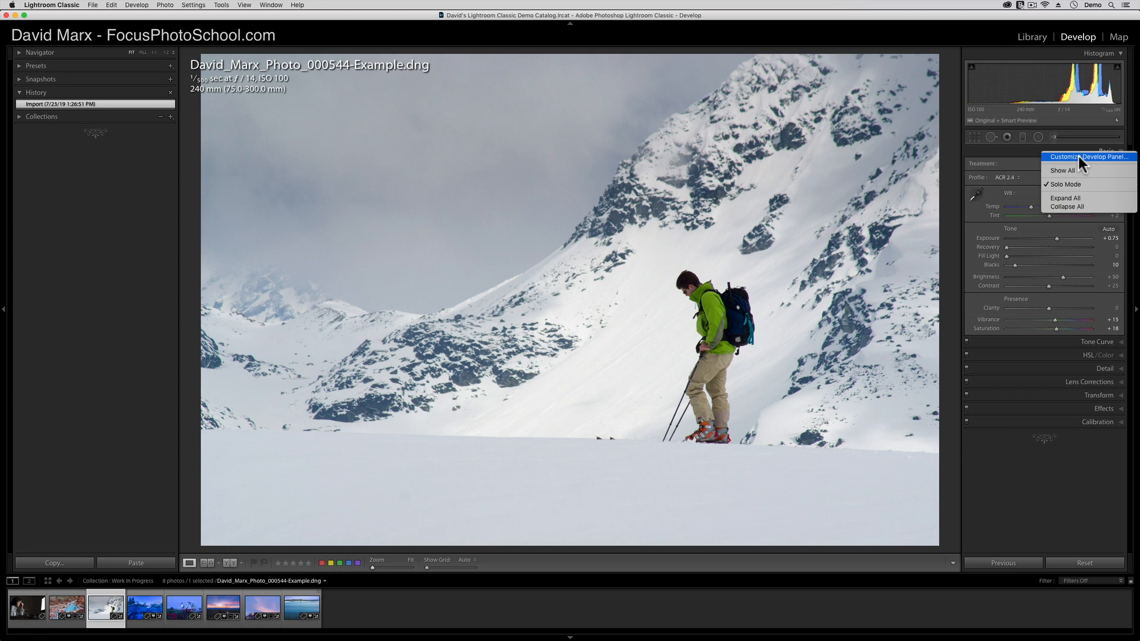
{"action": "left_click", "coordinate": [1078, 156]}
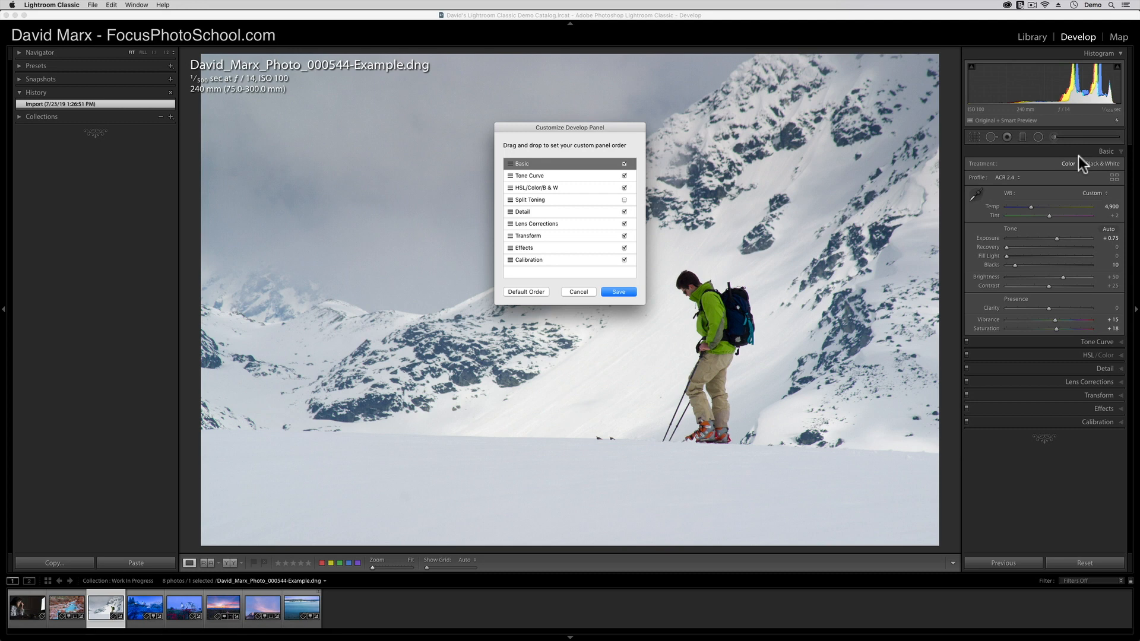
{"action": "left_click", "coordinate": [624, 200]}
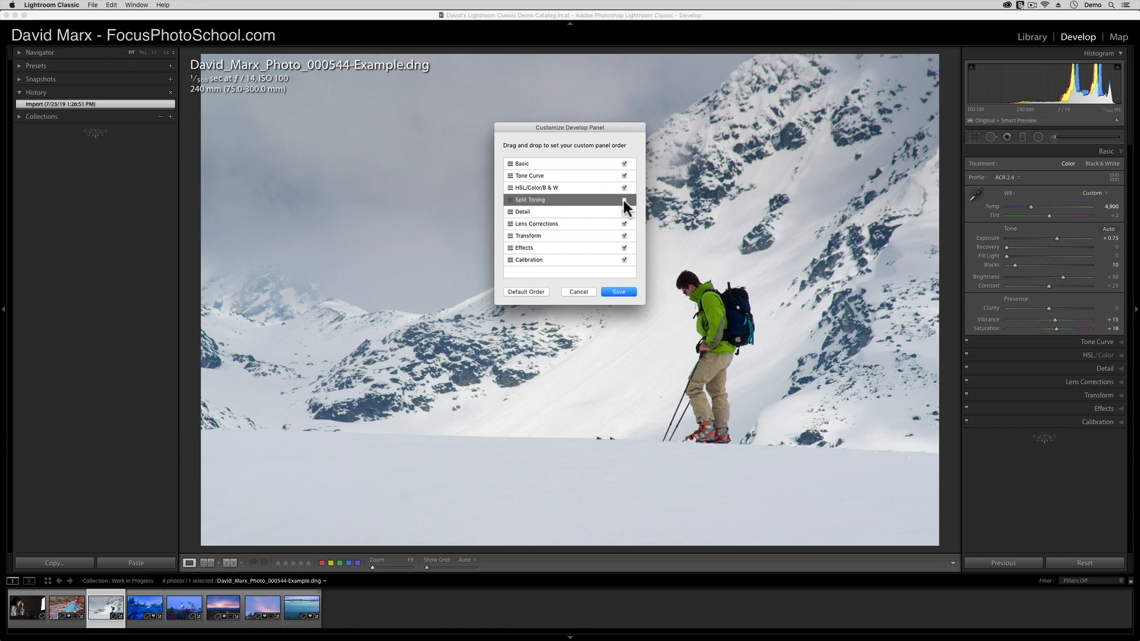
{"action": "left_click", "coordinate": [624, 200]}
{"action": "left_click", "coordinate": [624, 261]}
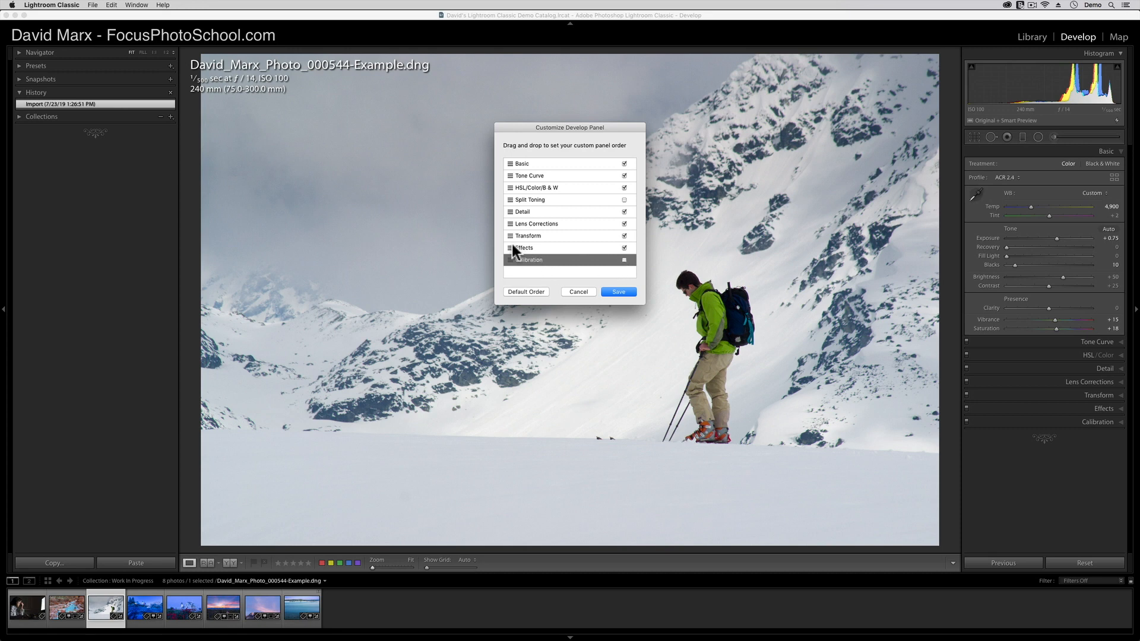
Try Lens Corrections directly below Basic, restore the default panel order and save the customization
{"action": "left_click_drag", "start_coordinate": [508, 224], "coordinate": [506, 171]}
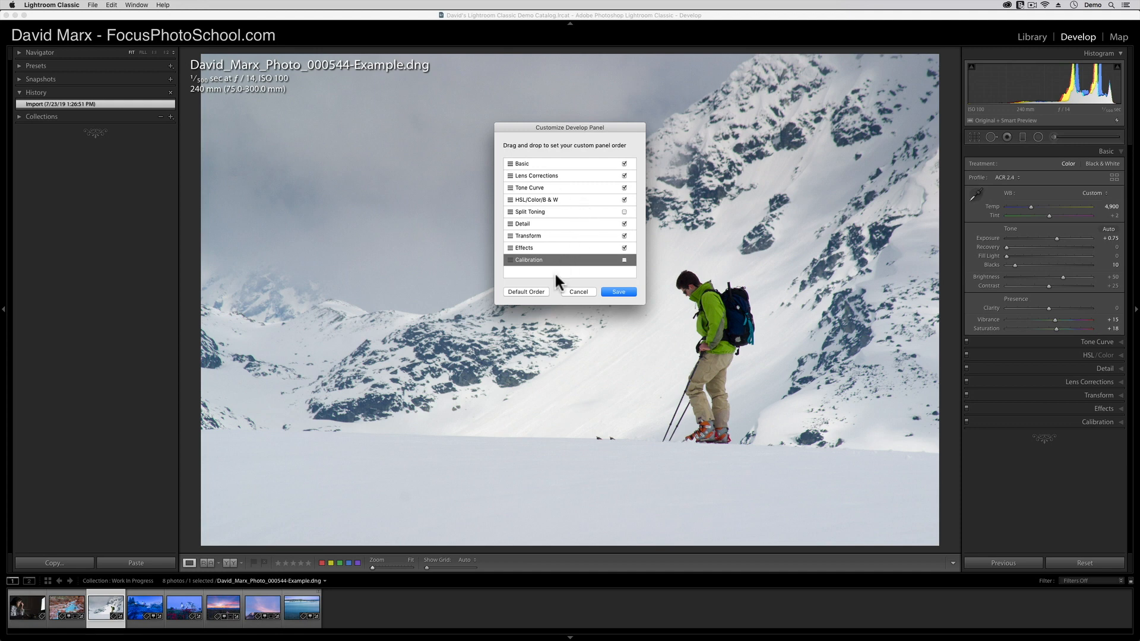
{"action": "left_click", "coordinate": [526, 292]}
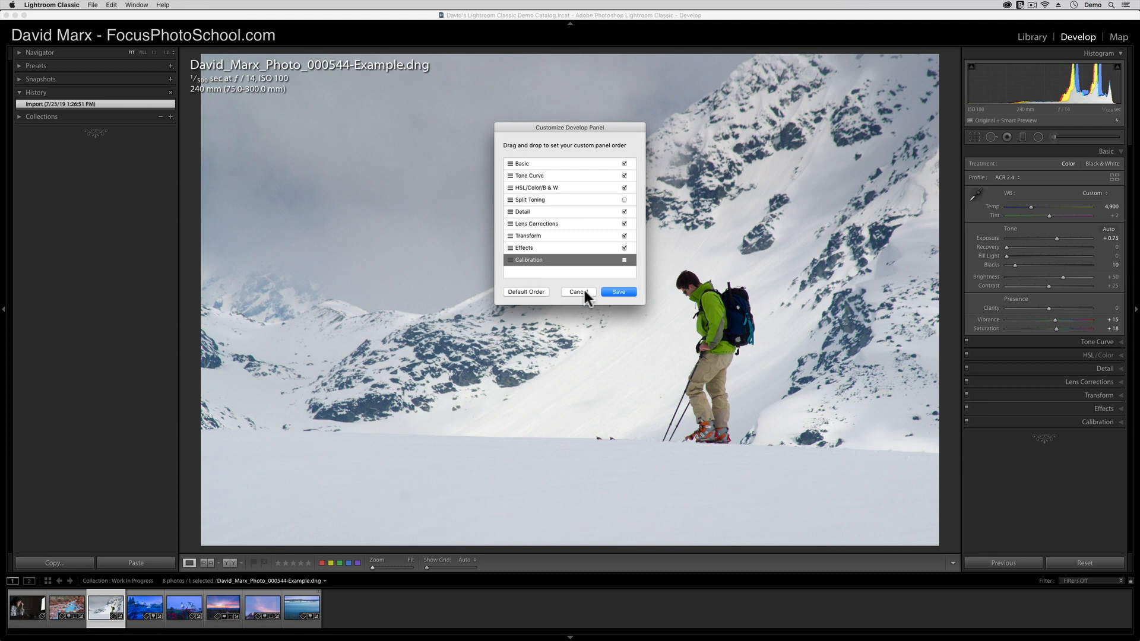
{"action": "left_click", "coordinate": [619, 291]}
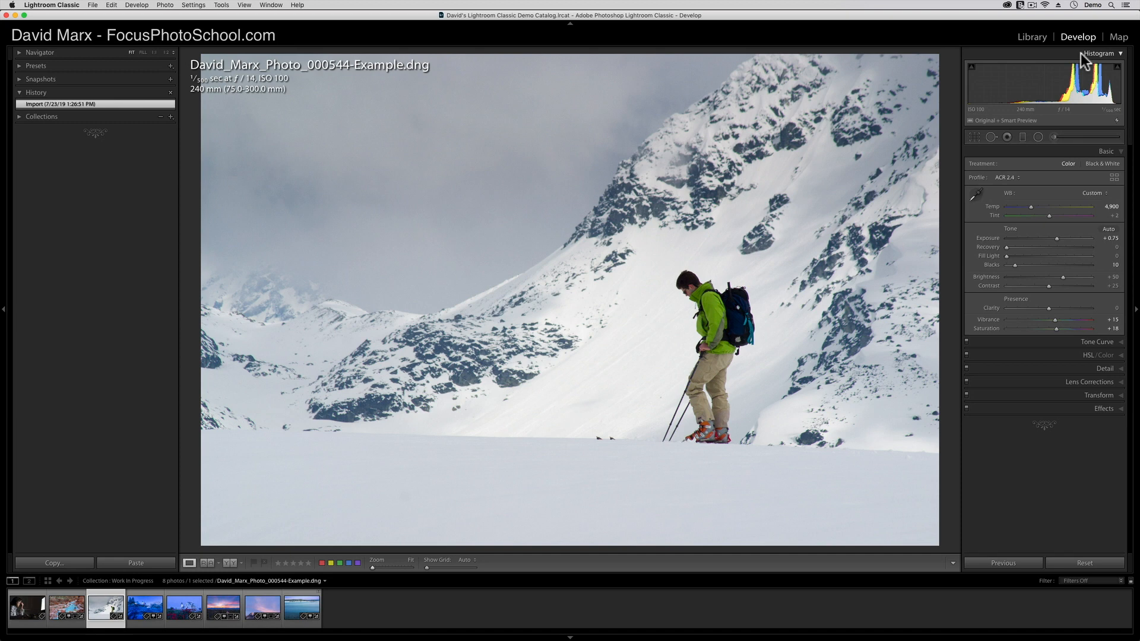
Expand the Presets list, go to the previous photo of the canyon river and hide the presets side of the workspace
{"action": "left_click", "coordinate": [33, 66]}
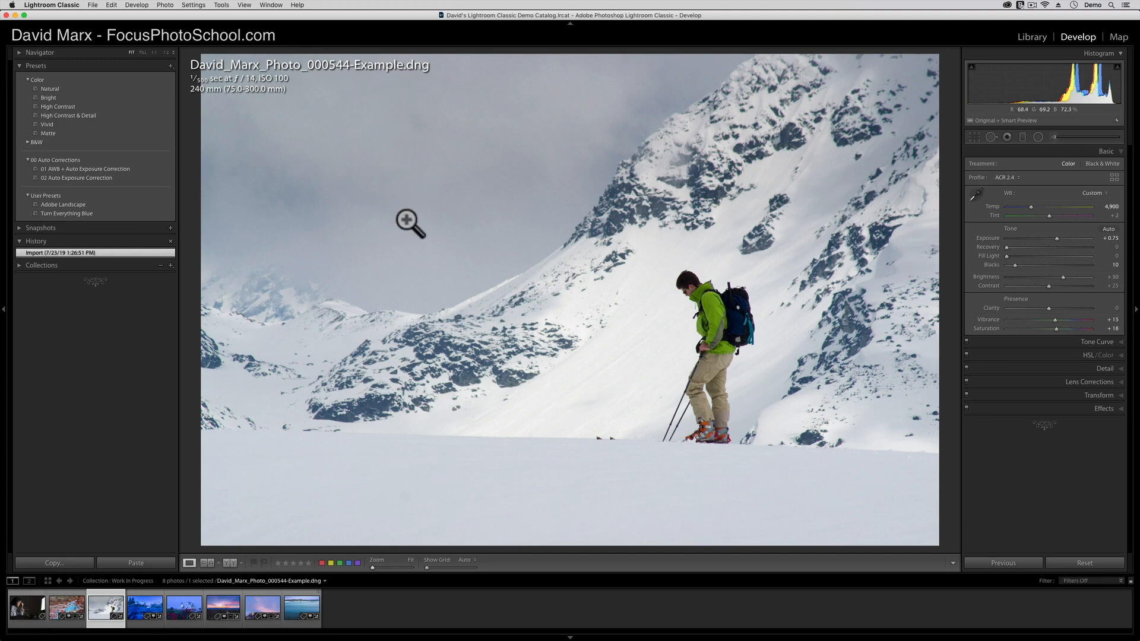
{"action": "key", "text": "Left"}
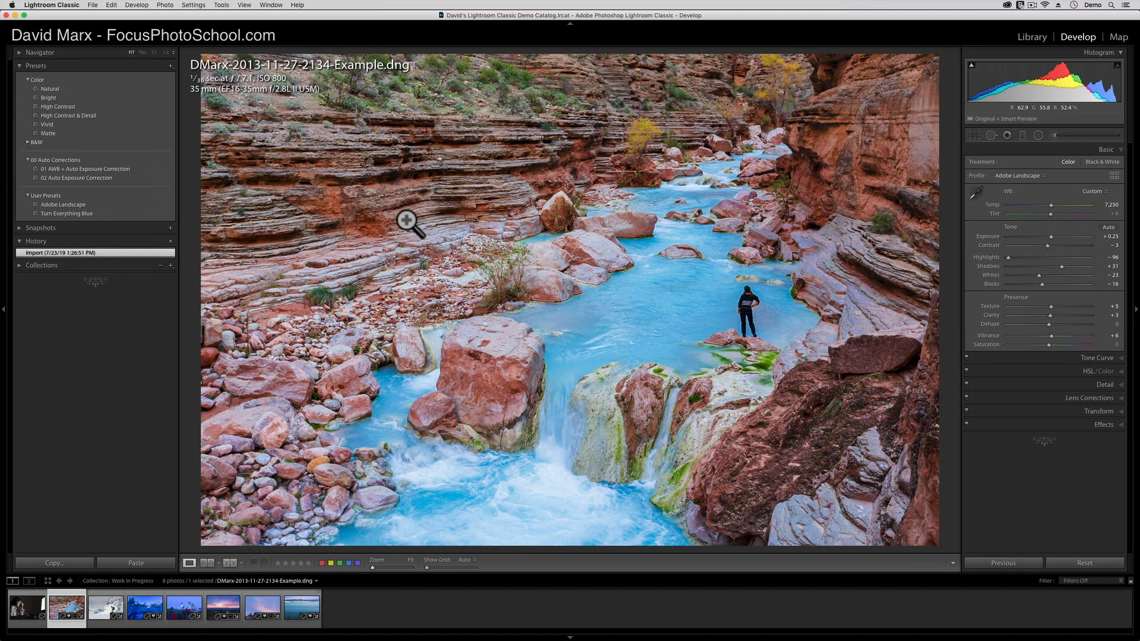
{"action": "left_click", "coordinate": [3, 314]}
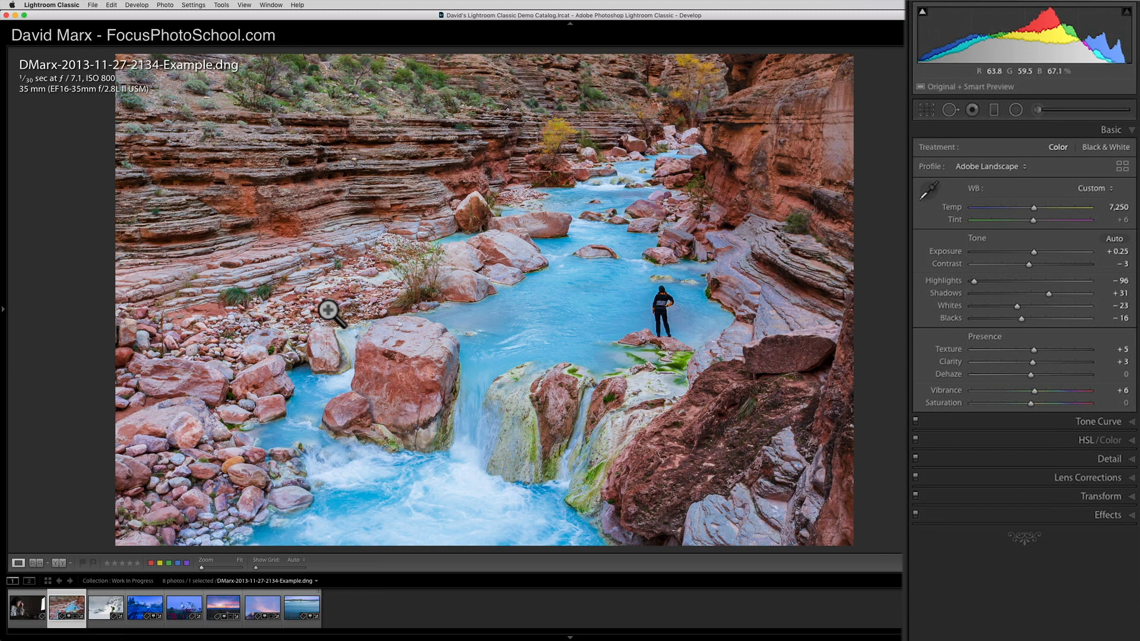
Return to the skier photo and update it to the current process version
{"action": "key", "text": "Right"}
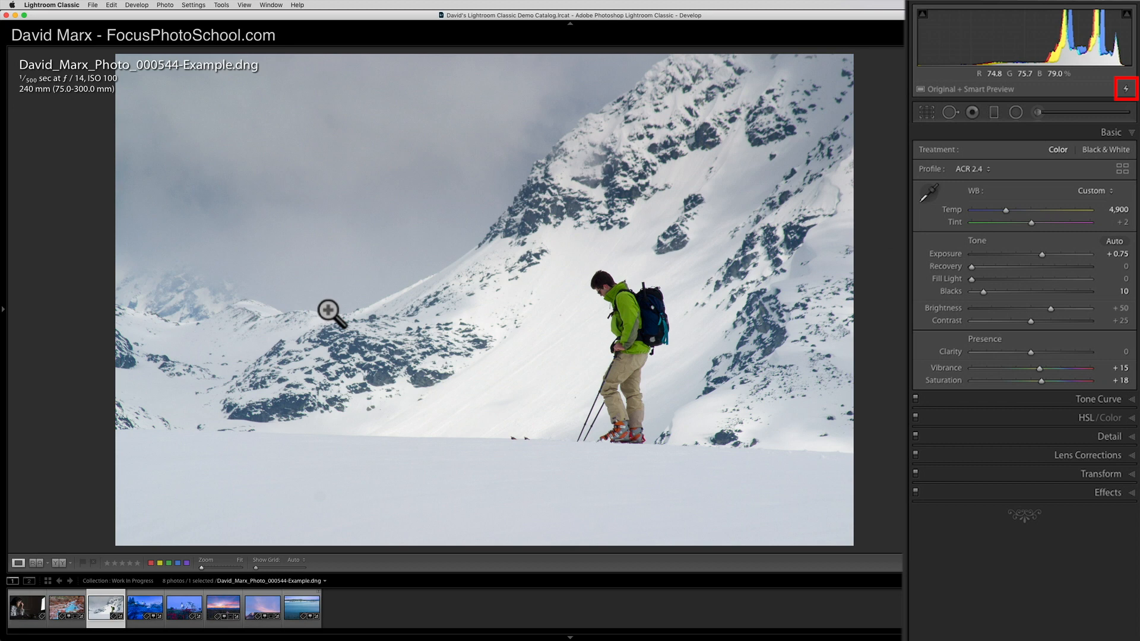
{"action": "mouse_move", "coordinate": [1127, 91]}
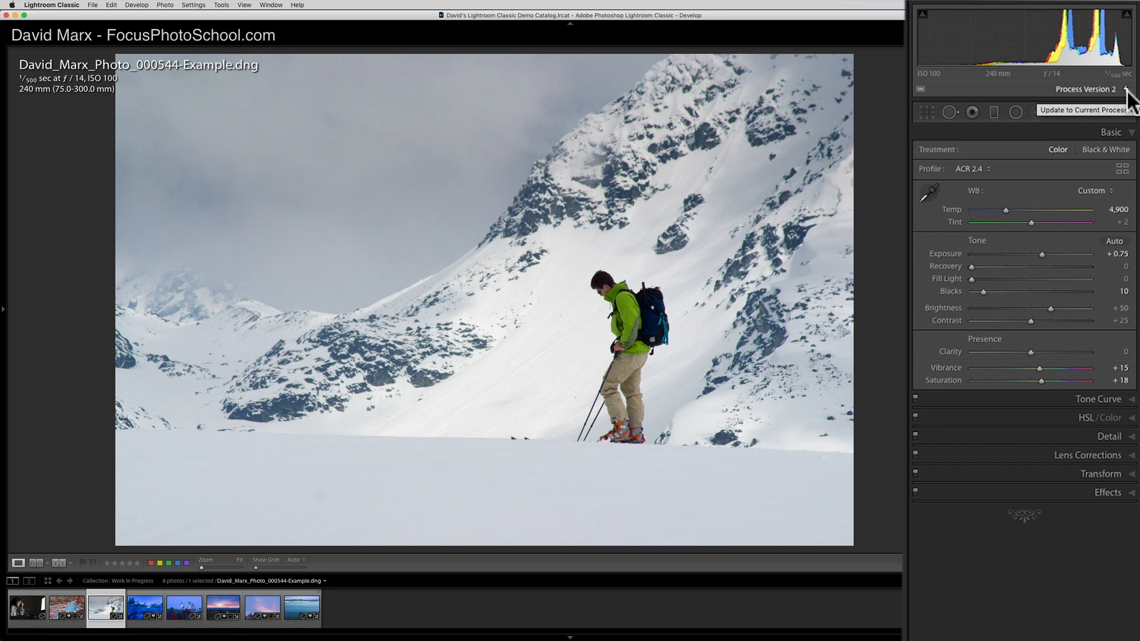
{"action": "left_click", "coordinate": [1127, 90]}
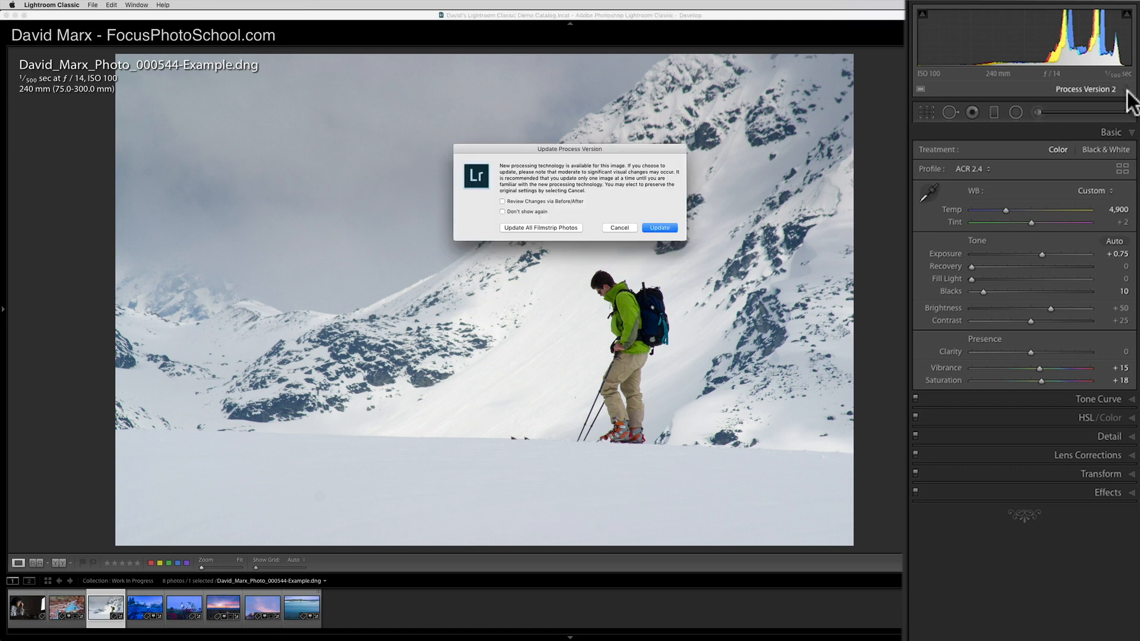
{"action": "left_click", "coordinate": [660, 228]}
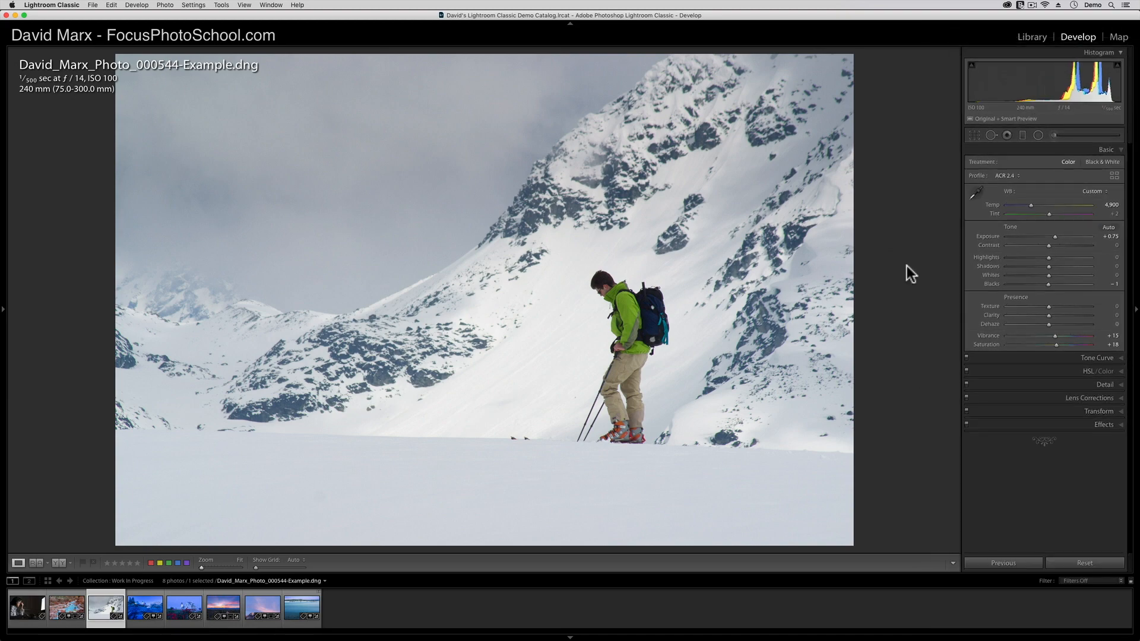
On the raw lighthouse photo, try the Daylight, Cloudy and Shade white balances, and set the temperature to about 5,229
{"action": "key", "text": "Right"}
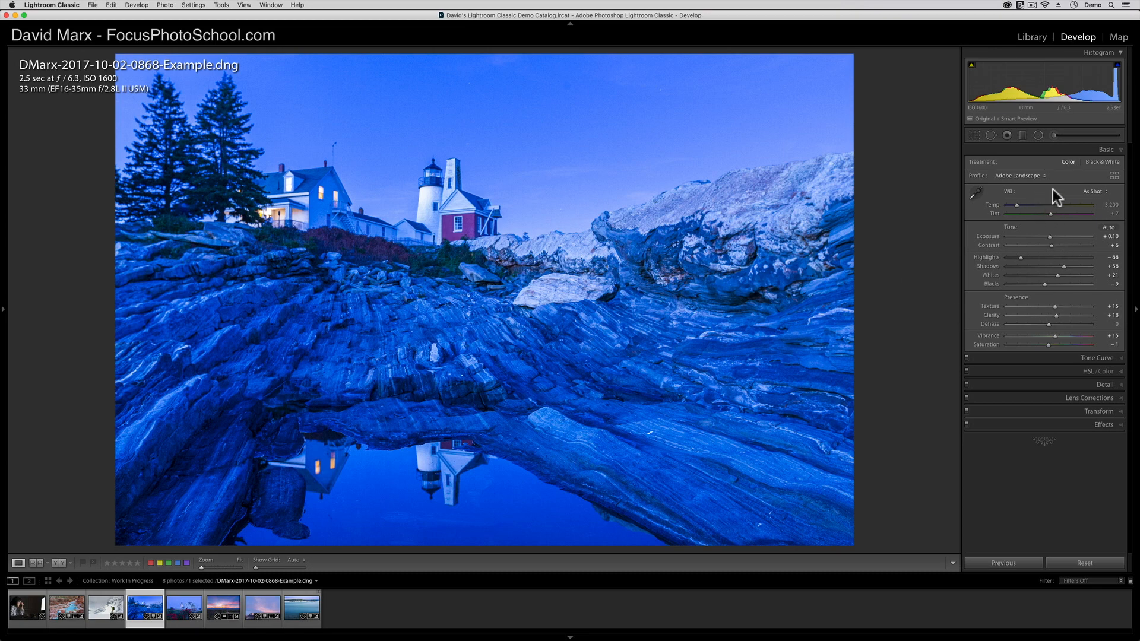
{"action": "left_click", "coordinate": [1085, 190]}
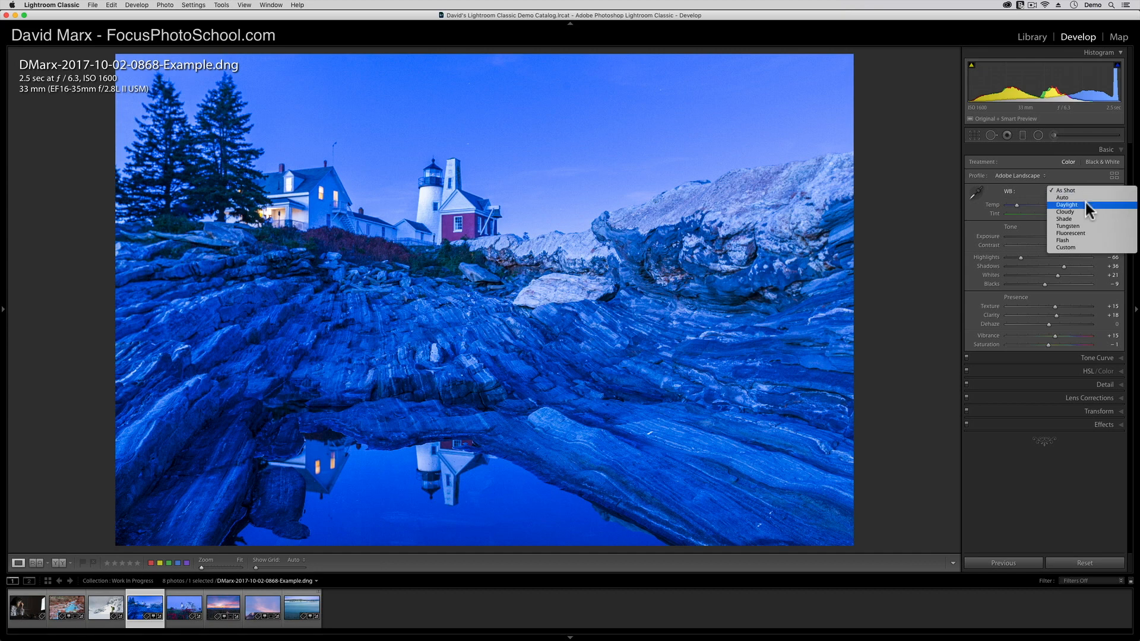
{"action": "left_click", "coordinate": [1086, 203]}
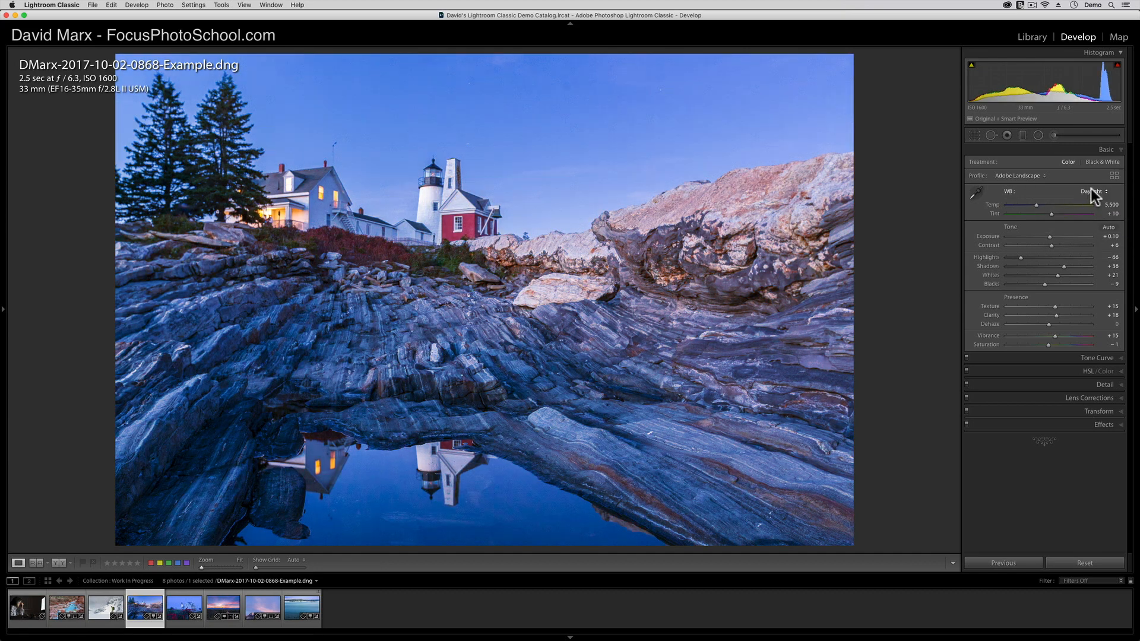
{"action": "left_click", "coordinate": [1092, 189]}
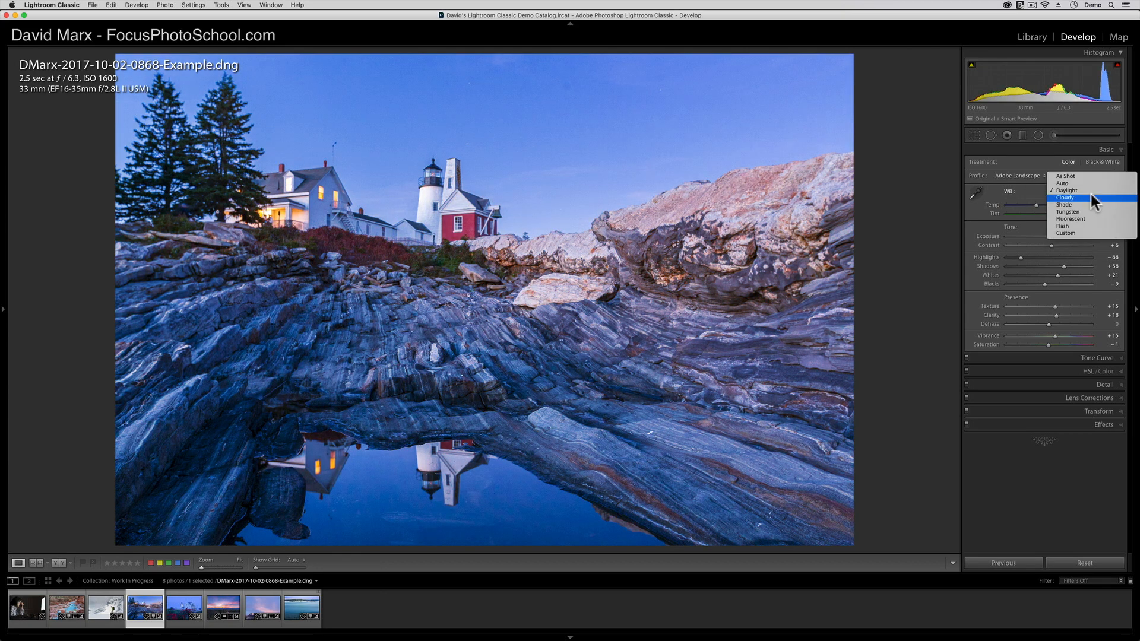
{"action": "left_click", "coordinate": [1090, 195]}
{"action": "left_click", "coordinate": [1094, 190]}
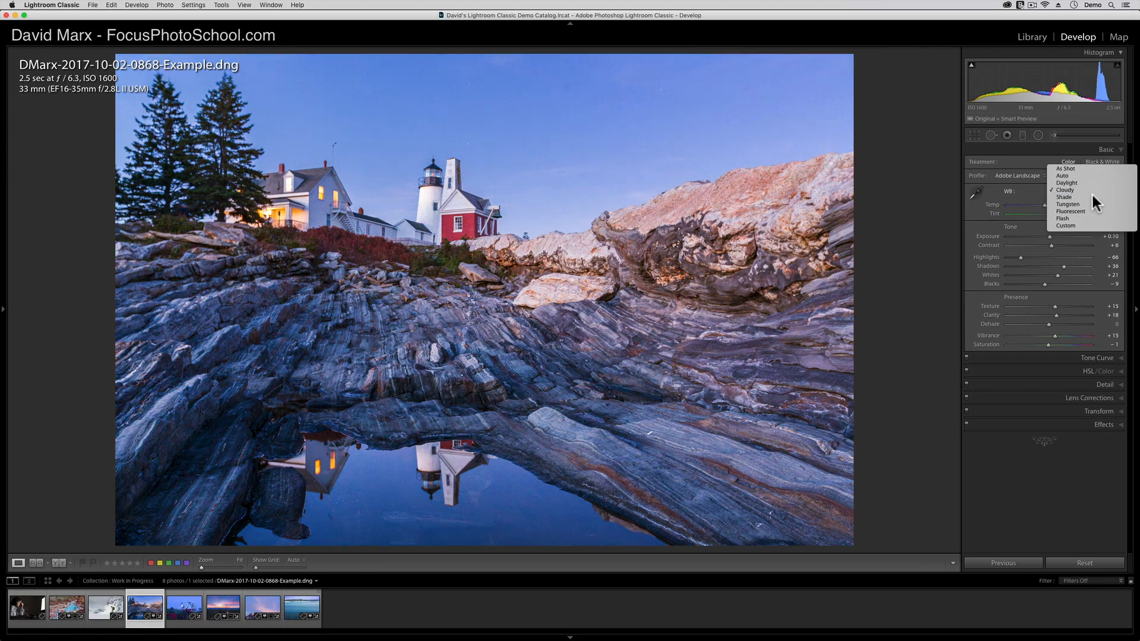
{"action": "left_click", "coordinate": [1092, 198]}
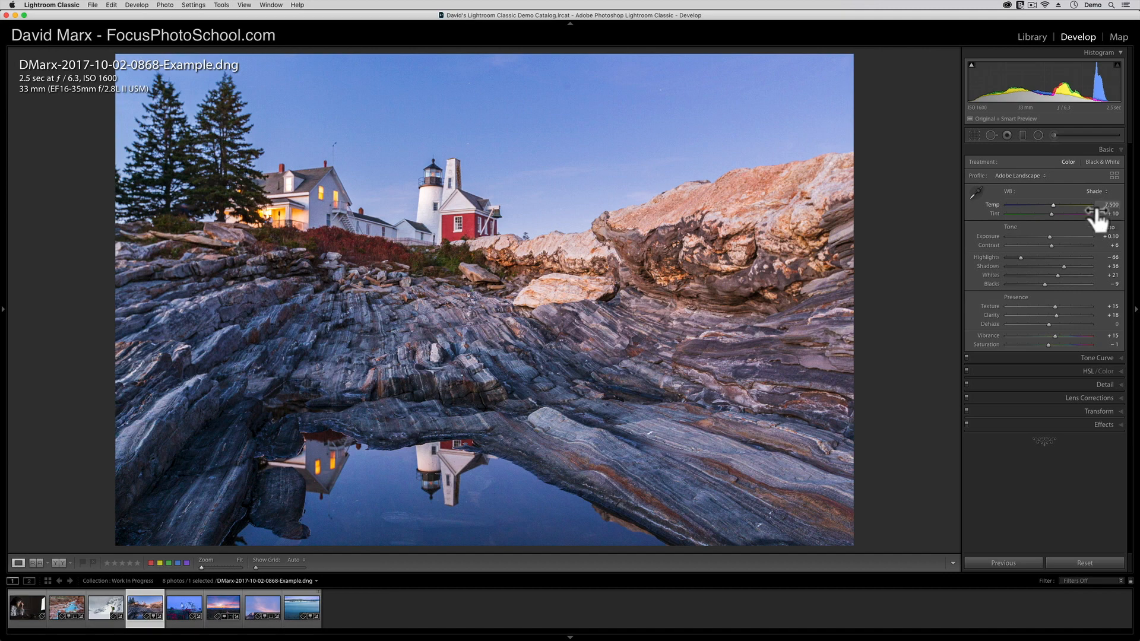
{"action": "left_click_drag", "start_coordinate": [1037, 204], "coordinate": [1034, 206]}
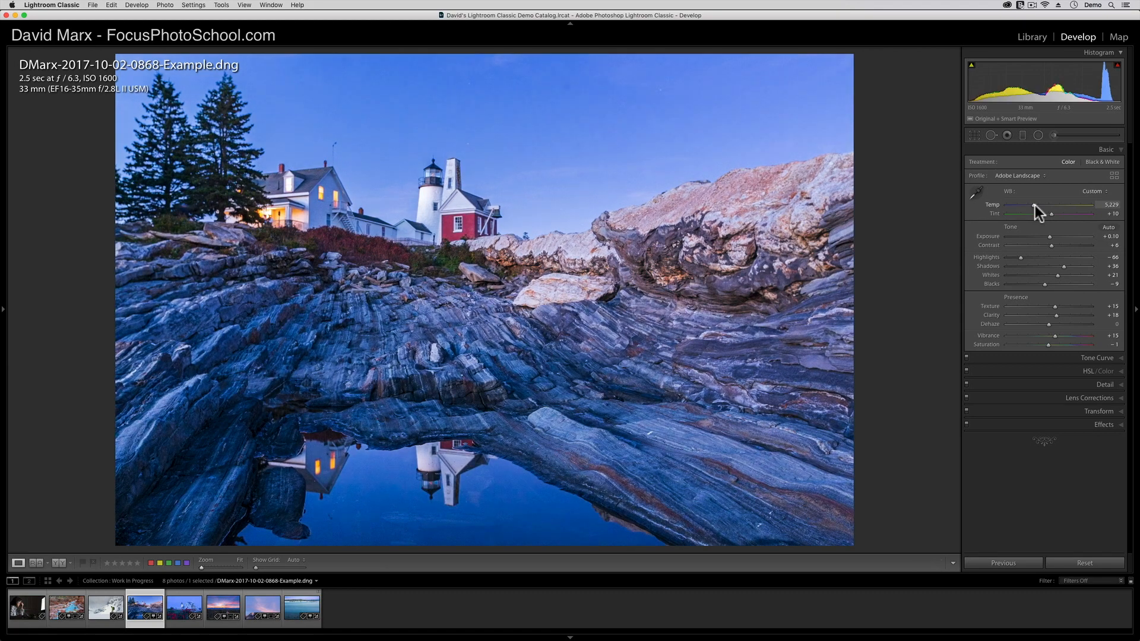
On the JPEG lighthouse photo with red flowers, set the temperature to -10 and keep the white balance at Custom
{"action": "key", "text": "Right"}
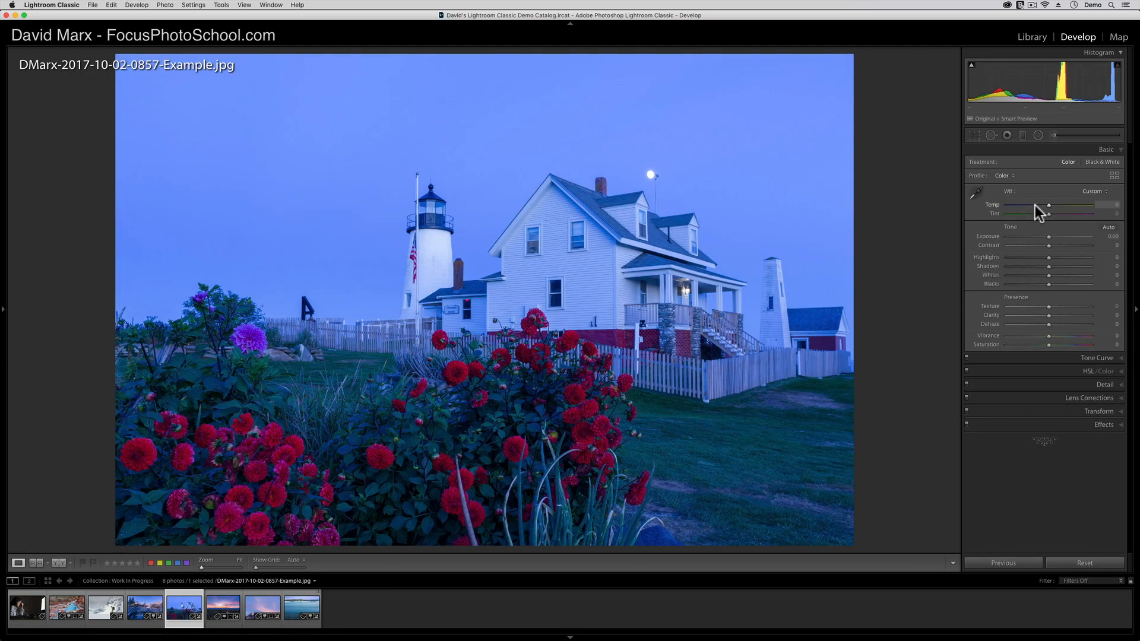
{"action": "left_click_drag", "start_coordinate": [1046, 205], "coordinate": [1042, 202]}
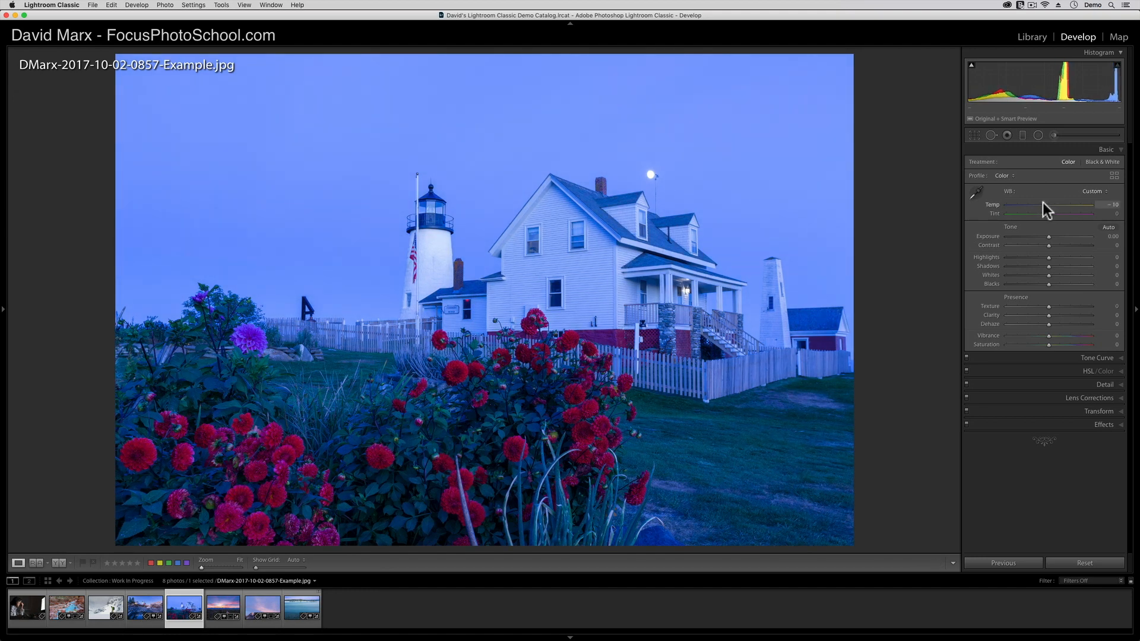
{"action": "left_click", "coordinate": [1098, 193]}
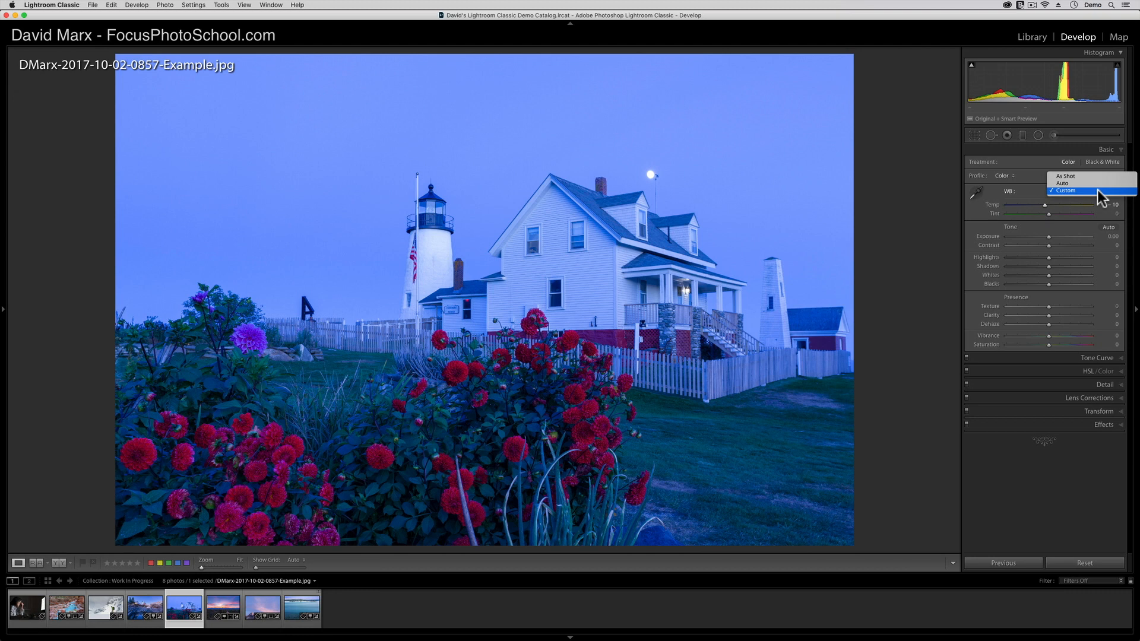
{"action": "left_click", "coordinate": [1098, 190]}
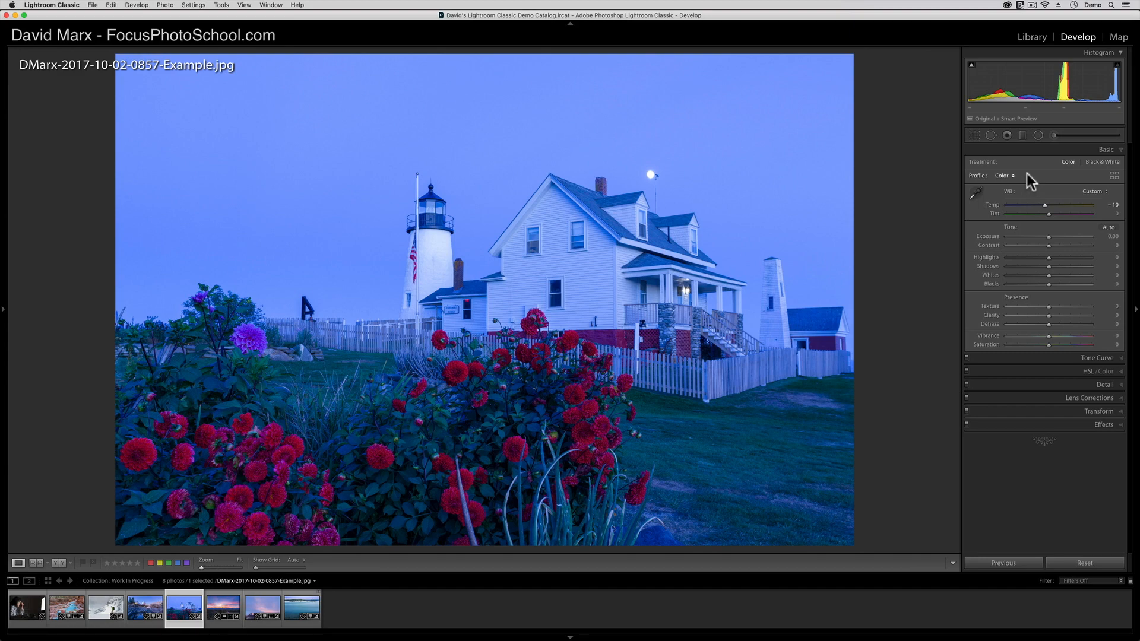
On the sunset photo, zoom to 1:1 and heal the dust spot in the sky with a size 36 Spot Removal brush
{"action": "key", "text": "Right"}
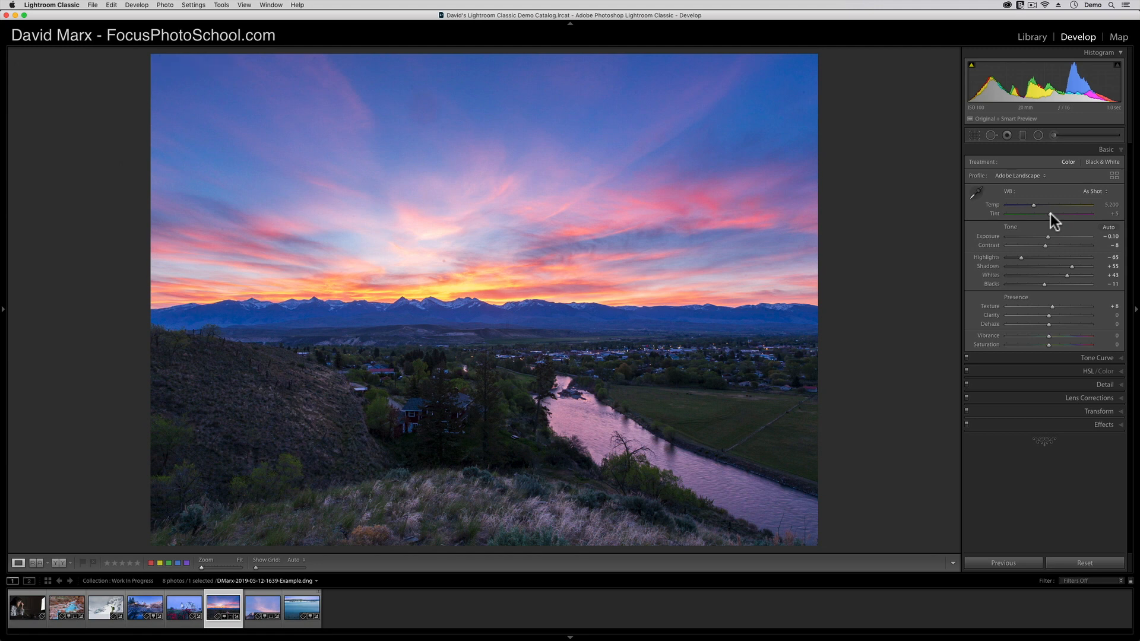
{"action": "left_click", "coordinate": [444, 274]}
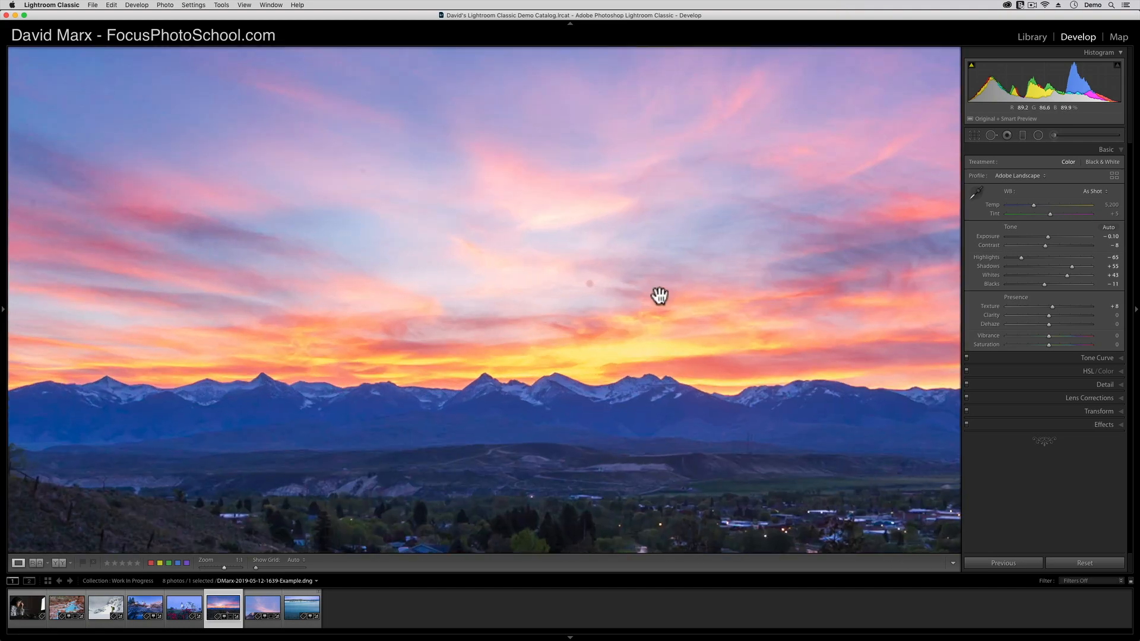
{"action": "left_click", "coordinate": [990, 135]}
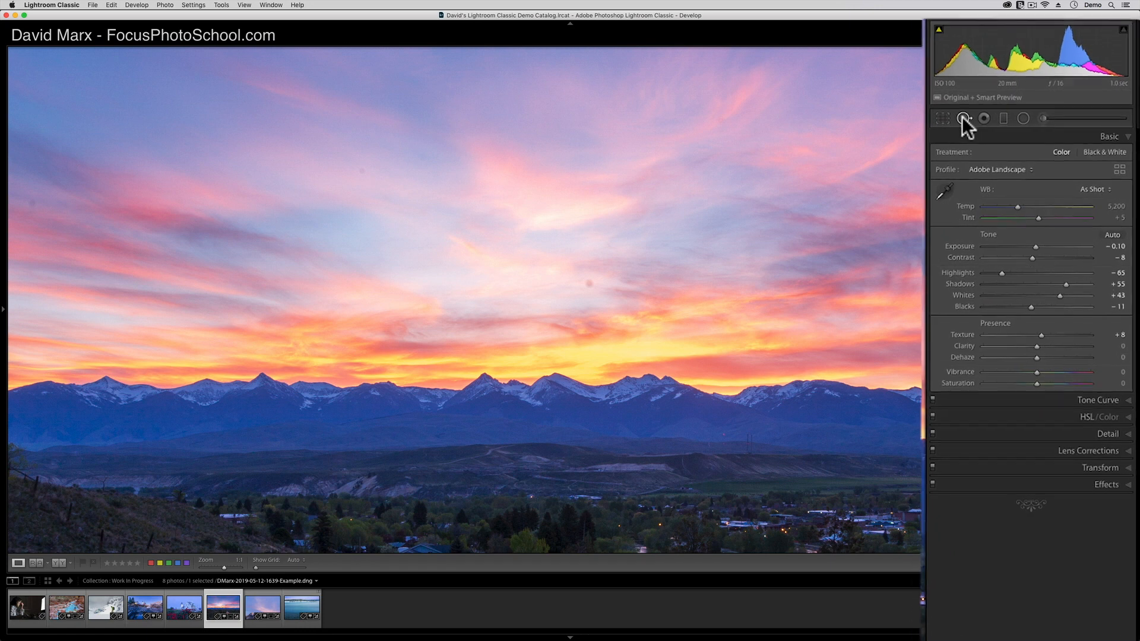
{"action": "key", "text": "bracketright"}
{"action": "key", "text": "bracketright"}
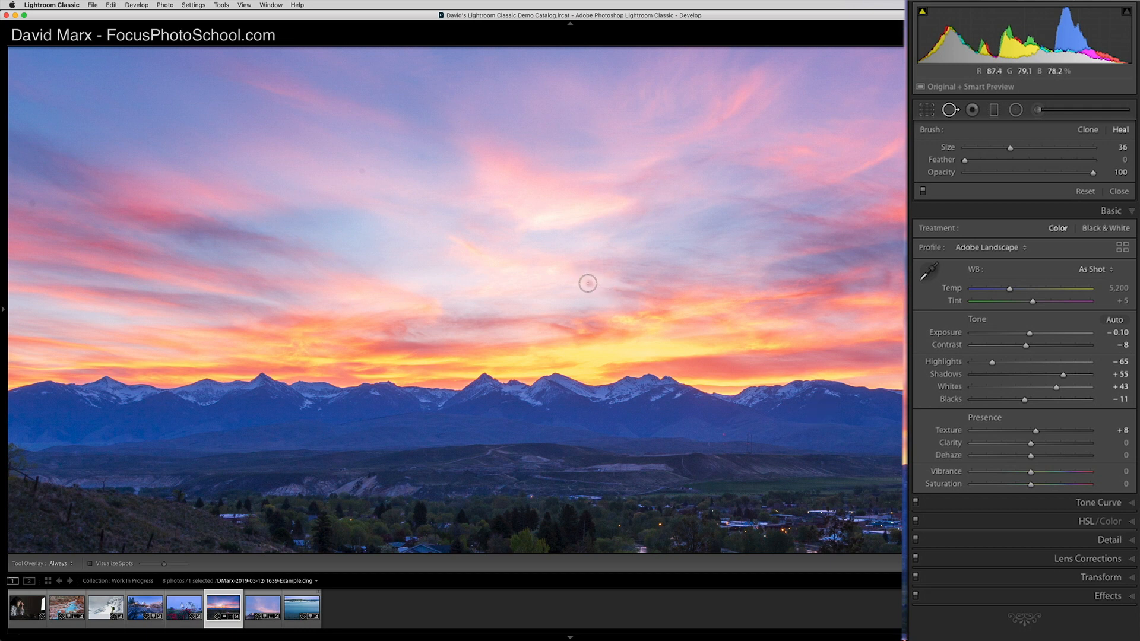
{"action": "left_click", "coordinate": [588, 283]}
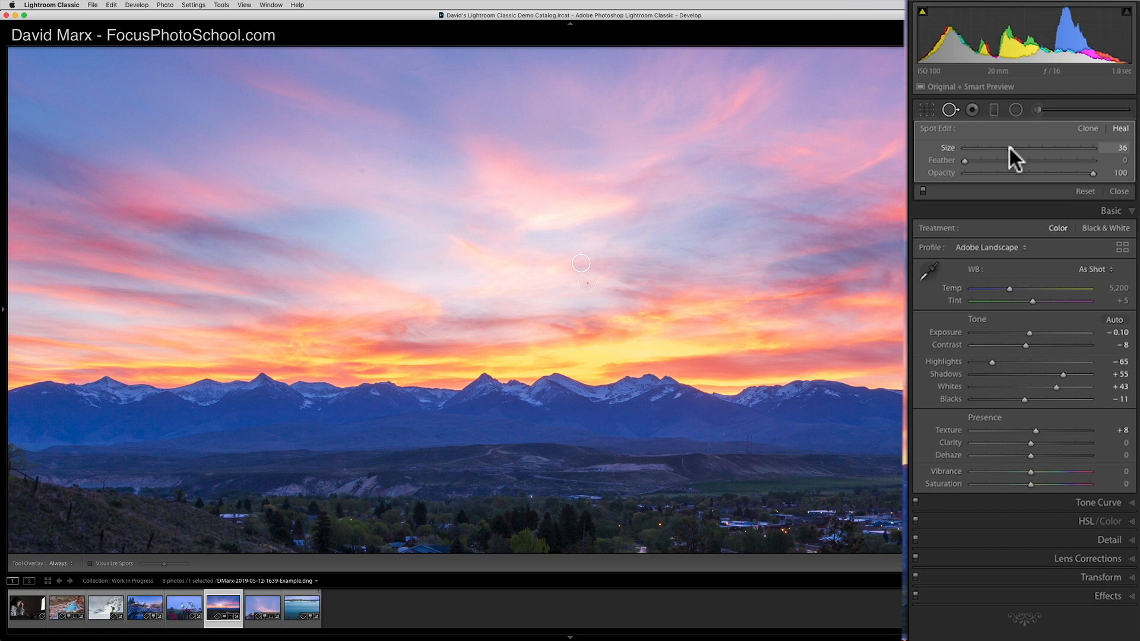
Shrink the selected sky spot to size 0, delete it, and leave Spot Removal with the whole sunset photo in view
{"action": "left_click_drag", "start_coordinate": [1009, 145], "coordinate": [947, 145]}
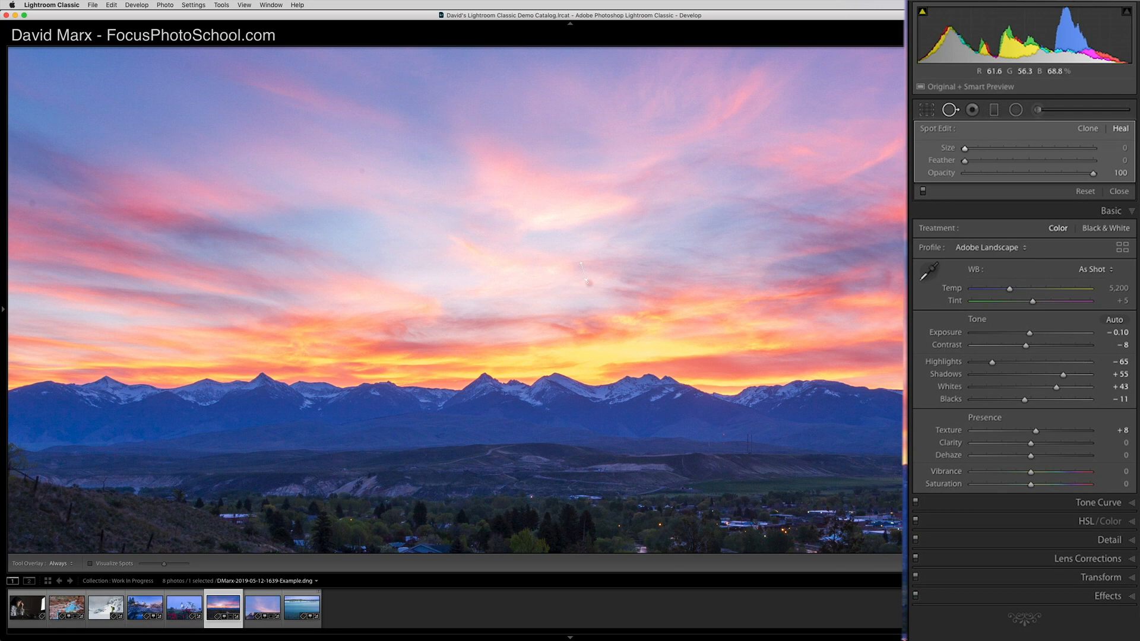
{"action": "key", "text": "Delete"}
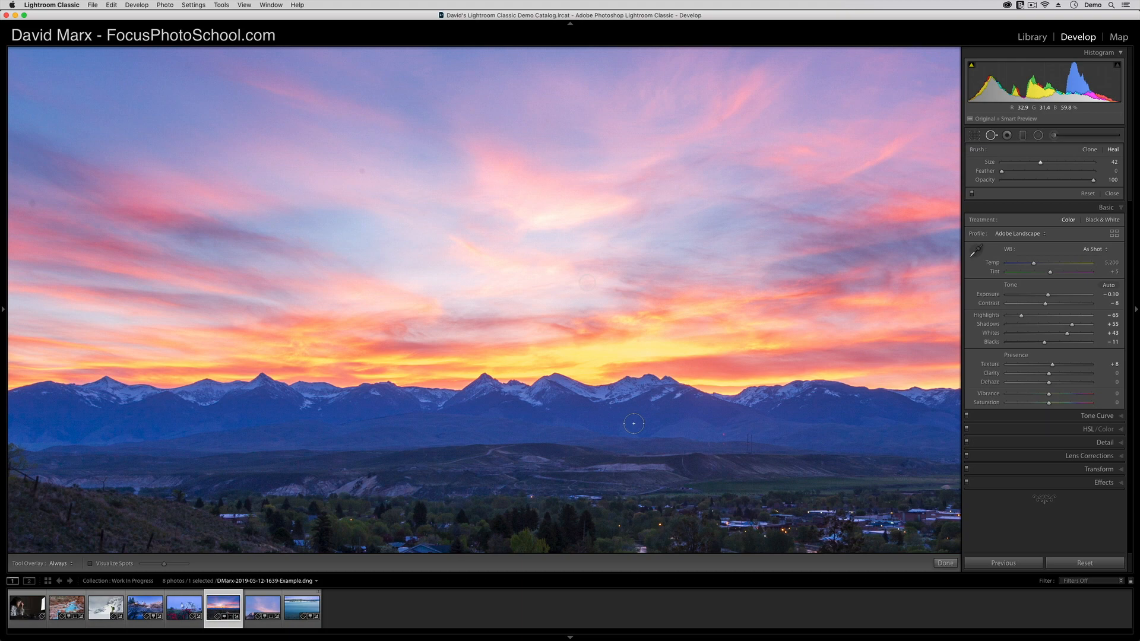
{"action": "key", "text": "Tab"}
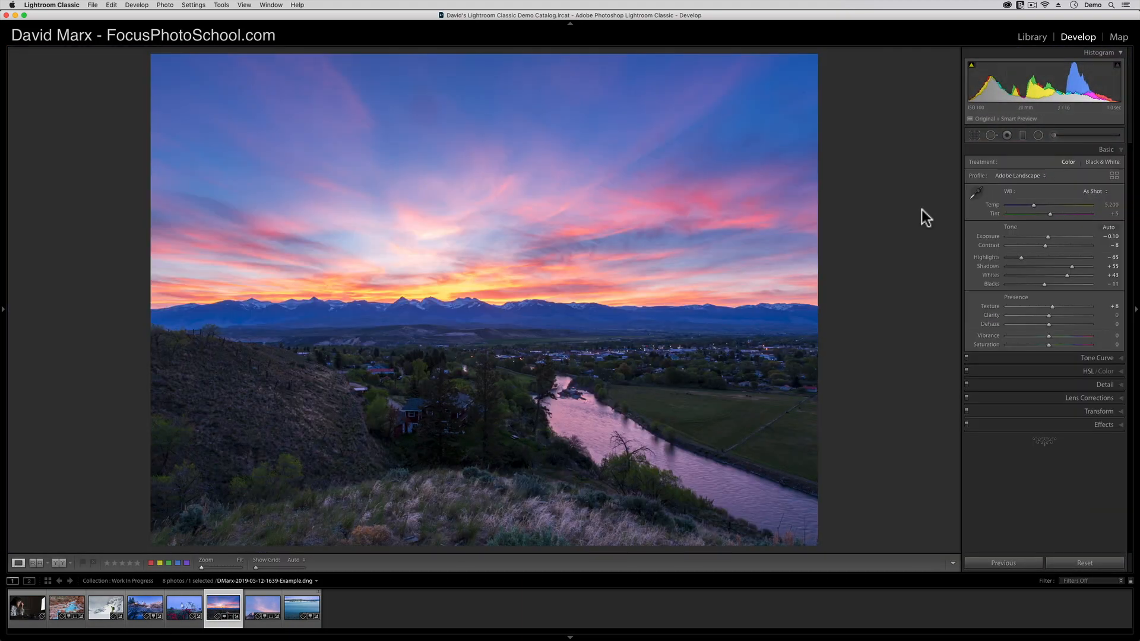
On the next photo of the mountain peaks, apply a Graduated Filter with exposure -1.14 from the lower sky down across the peaks
{"action": "key", "text": "Right"}
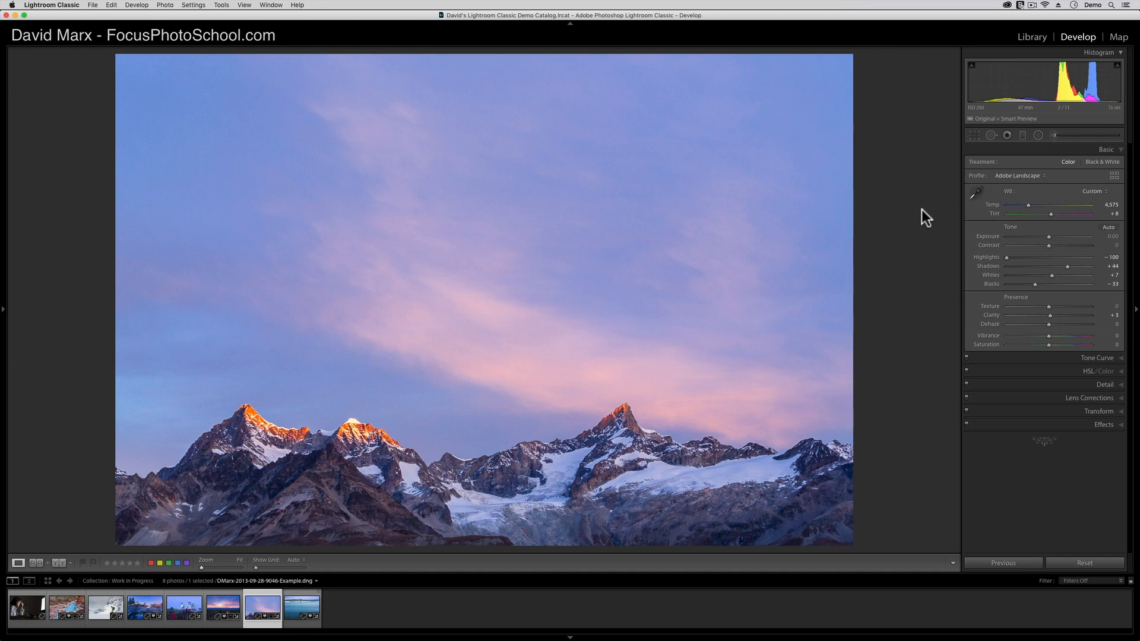
{"action": "left_click", "coordinate": [1022, 135]}
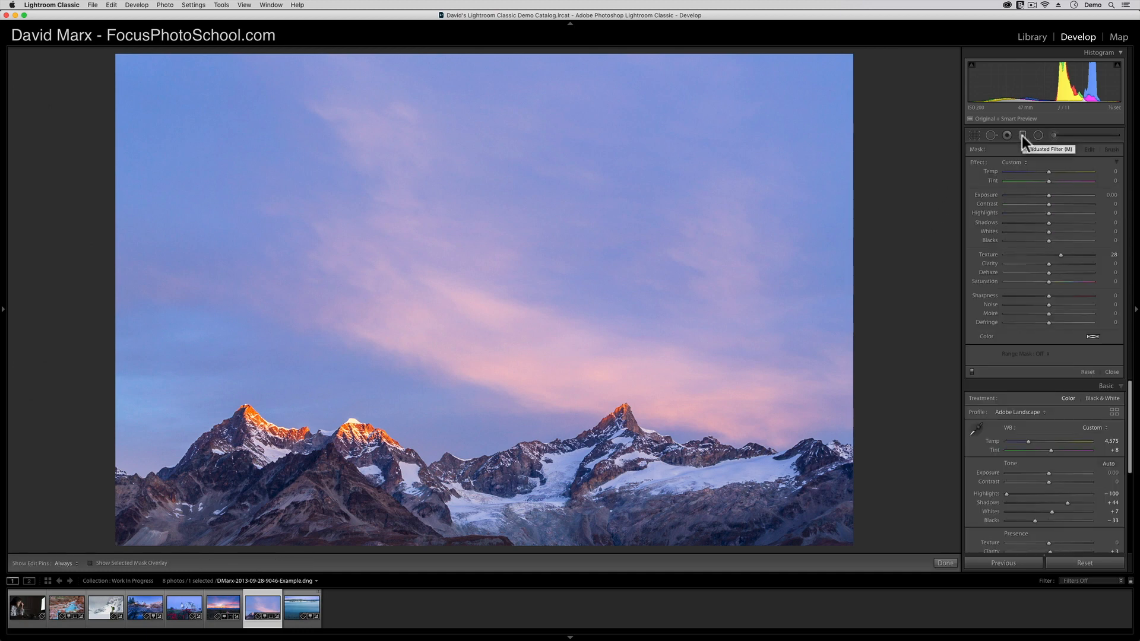
{"action": "left_click_drag", "start_coordinate": [1048, 196], "coordinate": [1047, 194]}
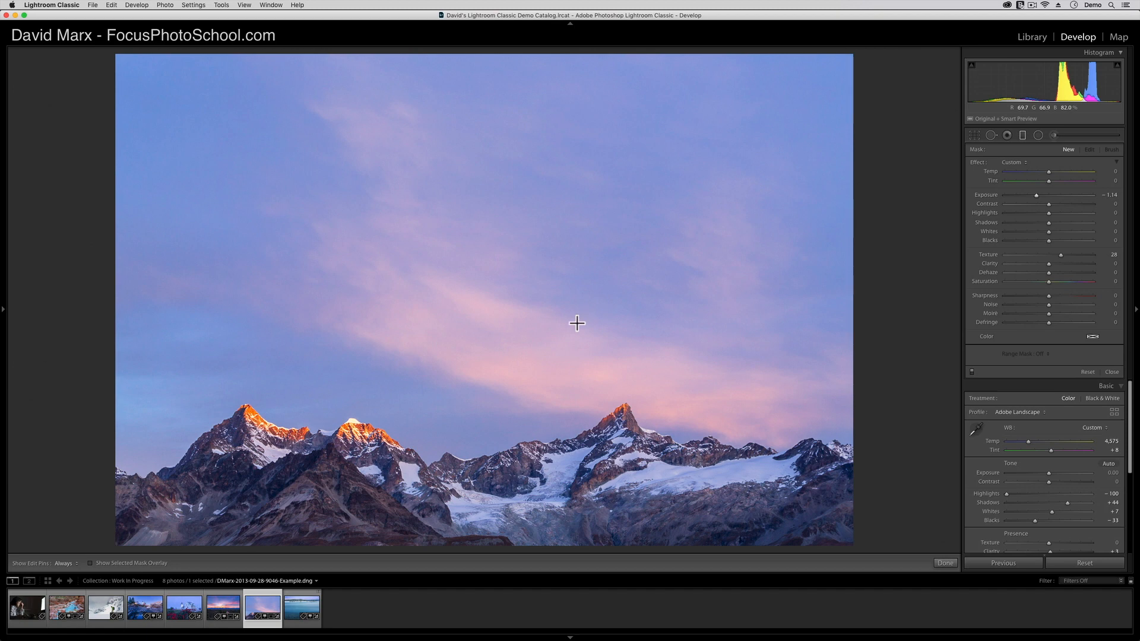
{"action": "left_click_drag", "start_coordinate": [483, 391], "coordinate": [483, 495]}
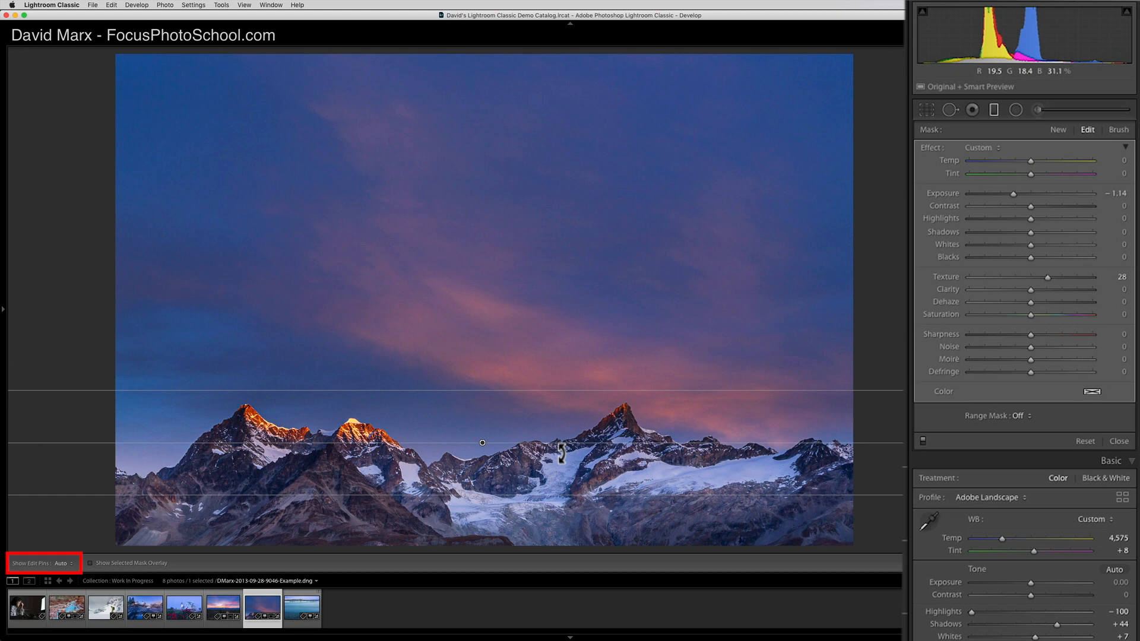
Set Show Edit Pins to Always, try Never, and return it to Always
{"action": "left_click", "coordinate": [69, 565]}
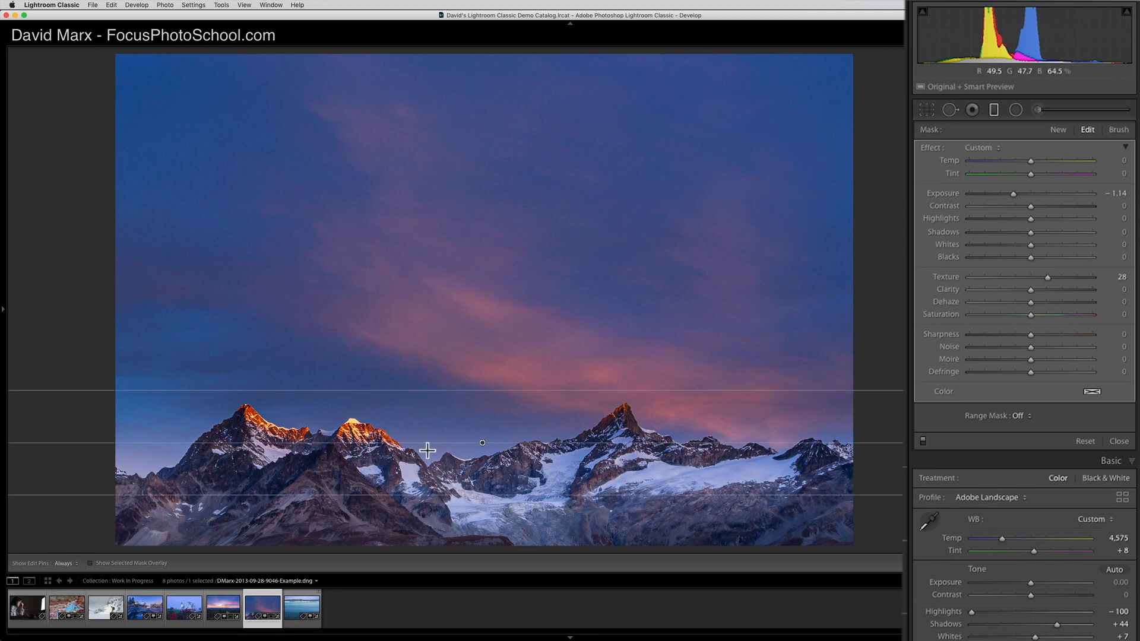
{"action": "left_click", "coordinate": [72, 563]}
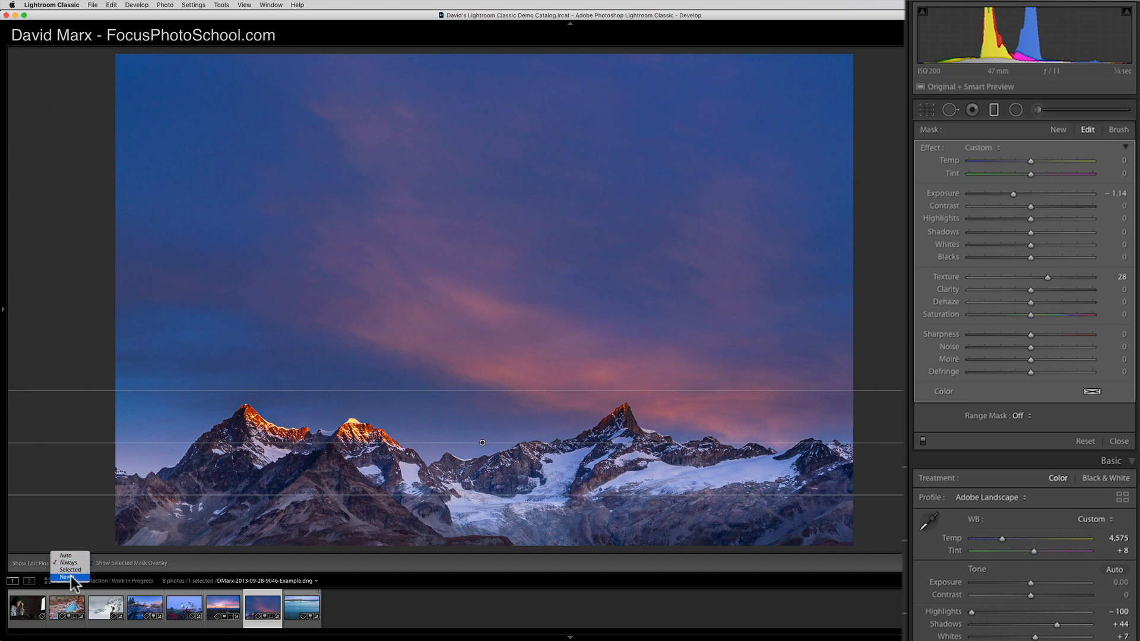
{"action": "left_click", "coordinate": [69, 577]}
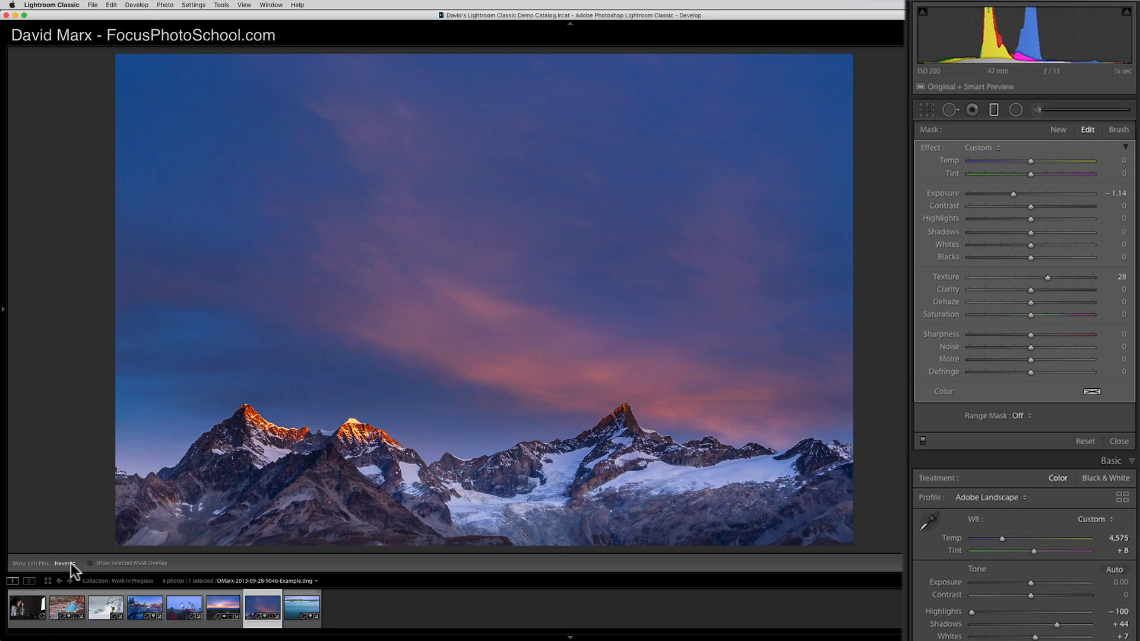
{"action": "left_click", "coordinate": [66, 562]}
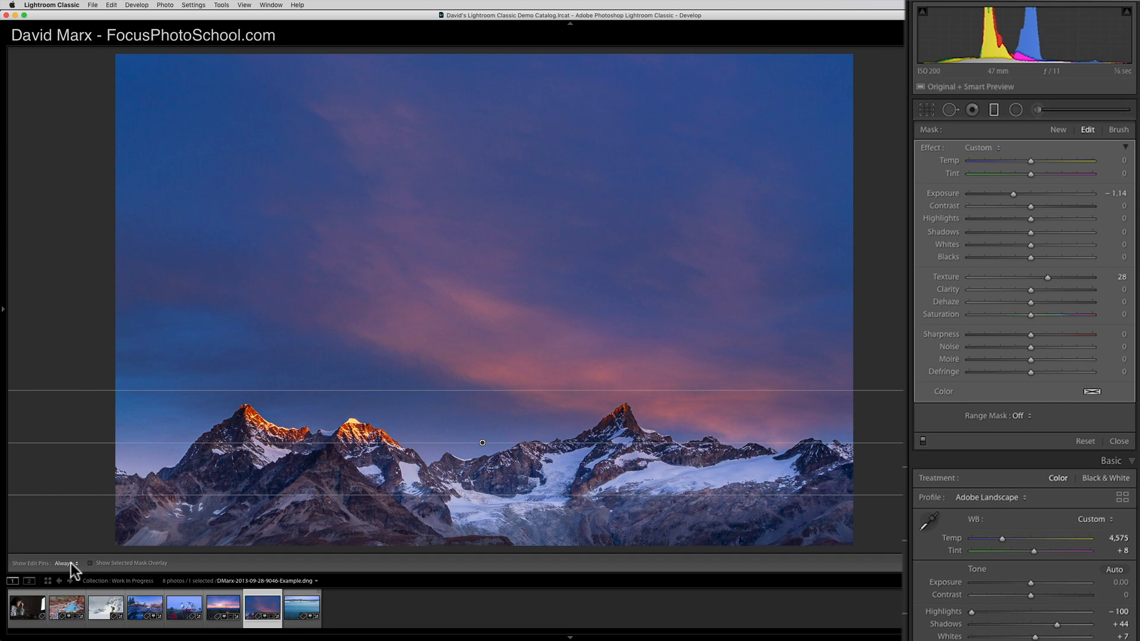
Set Show Edit Pins to Never and draw extra graduated filters downward over the sky
{"action": "left_click", "coordinate": [70, 563]}
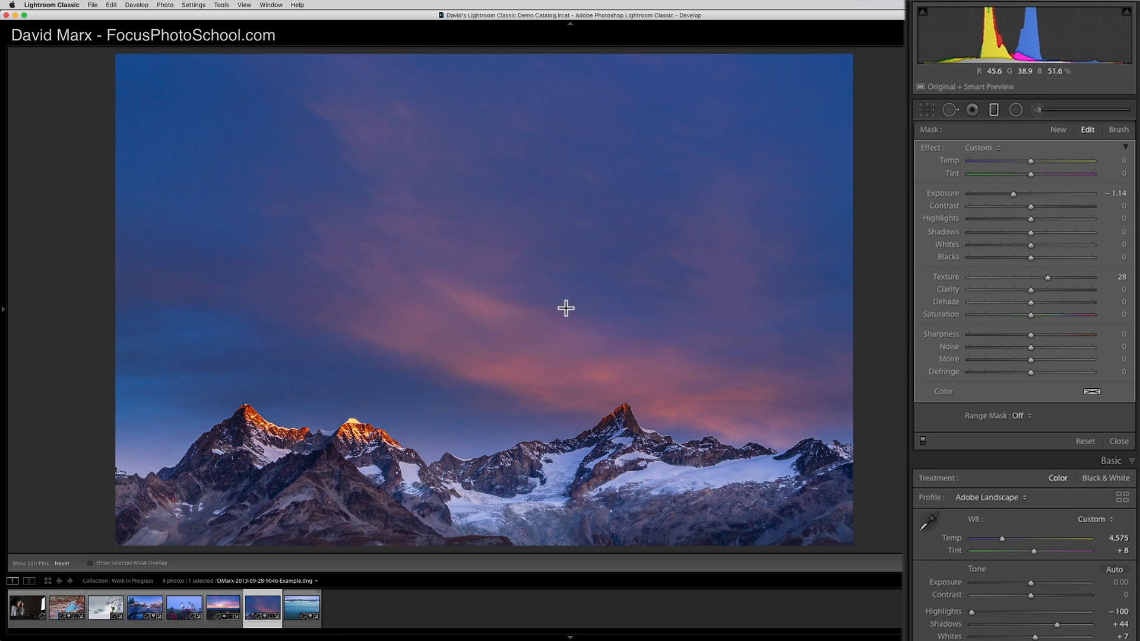
{"action": "left_click_drag", "start_coordinate": [566, 302], "coordinate": [571, 465]}
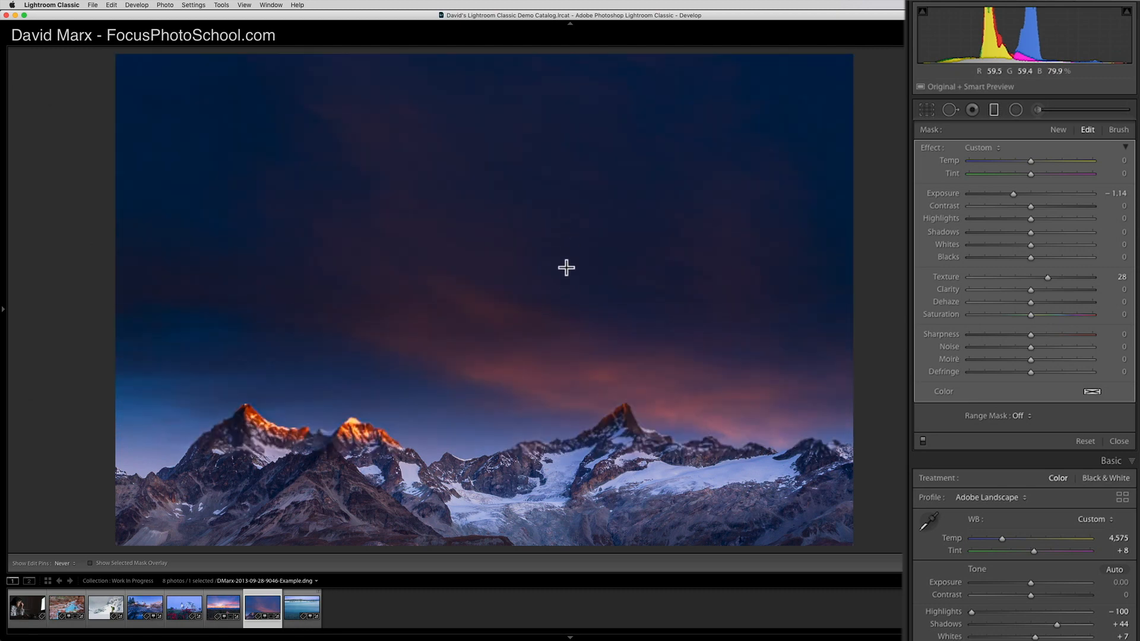
{"action": "left_click_drag", "start_coordinate": [573, 147], "coordinate": [588, 320]}
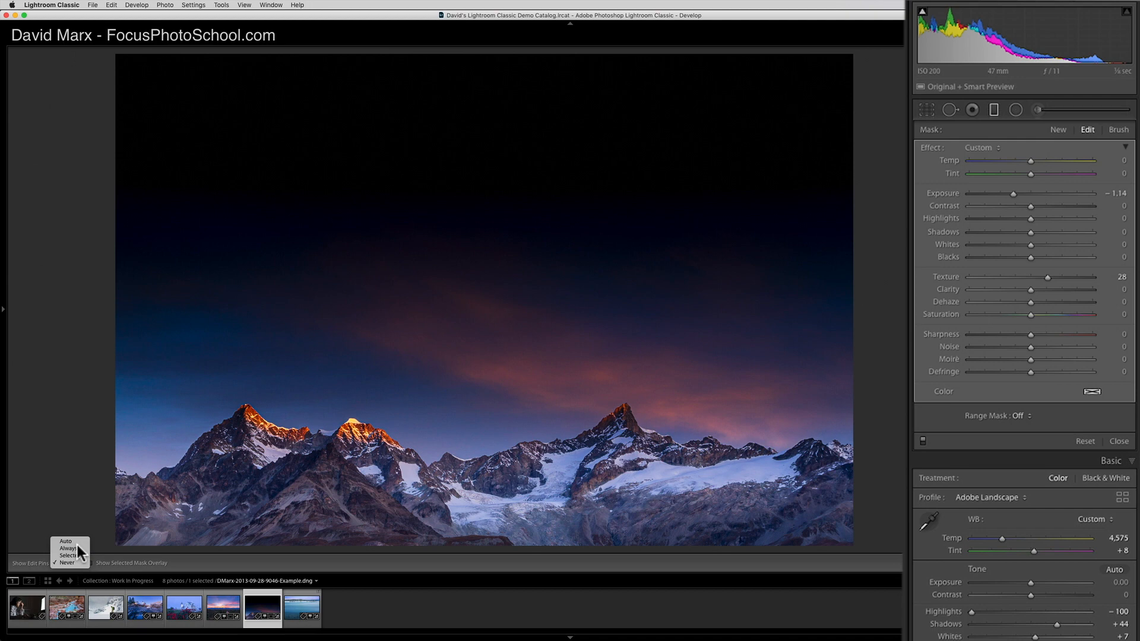
Set Show Edit Pins to Always and delete the three extra graduated filters, leaving the original one at the peaks selected
{"action": "left_click", "coordinate": [77, 548]}
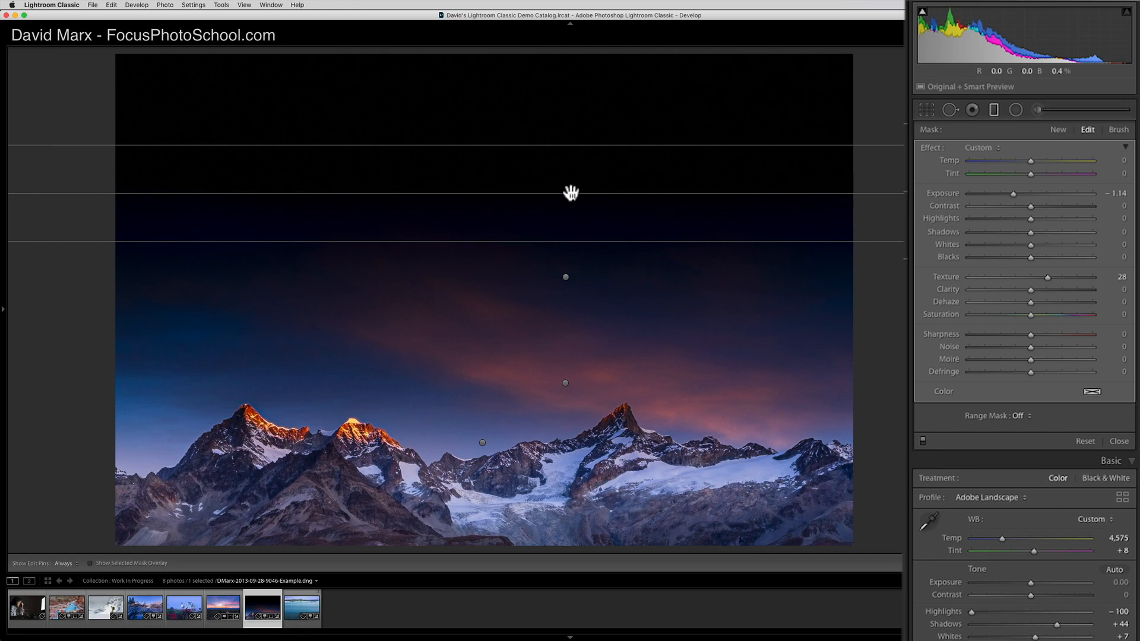
{"action": "mouse_move", "coordinate": [571, 193]}
{"action": "key", "text": "Delete"}
{"action": "left_click", "coordinate": [565, 278]}
{"action": "key", "text": "Delete"}
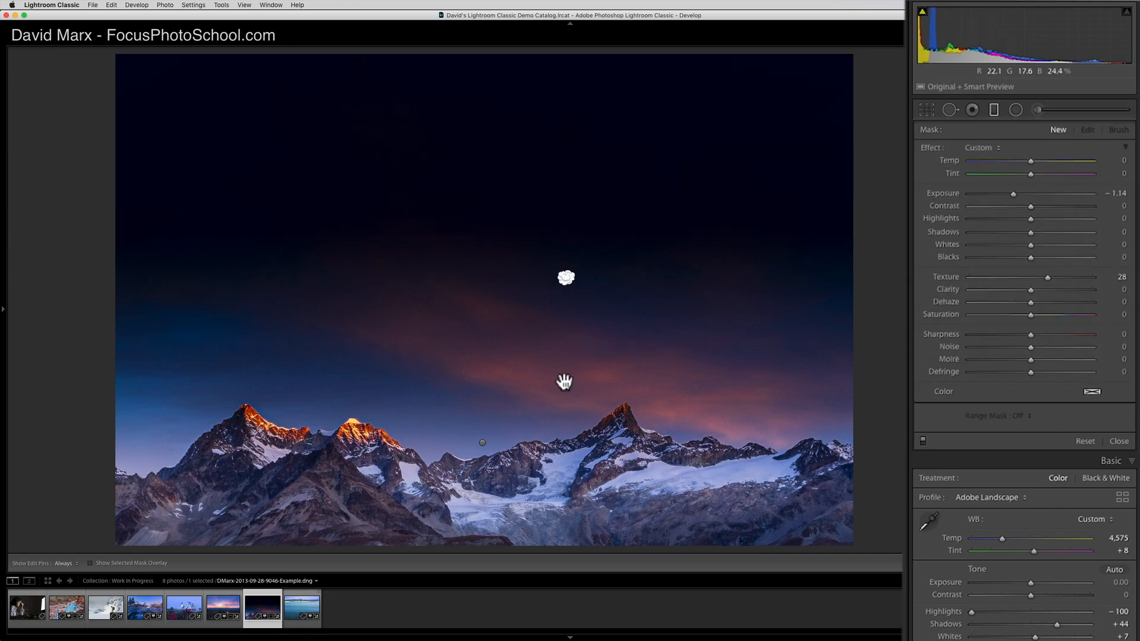
{"action": "left_click", "coordinate": [565, 383]}
{"action": "key", "text": "Delete"}
{"action": "left_click", "coordinate": [482, 442]}
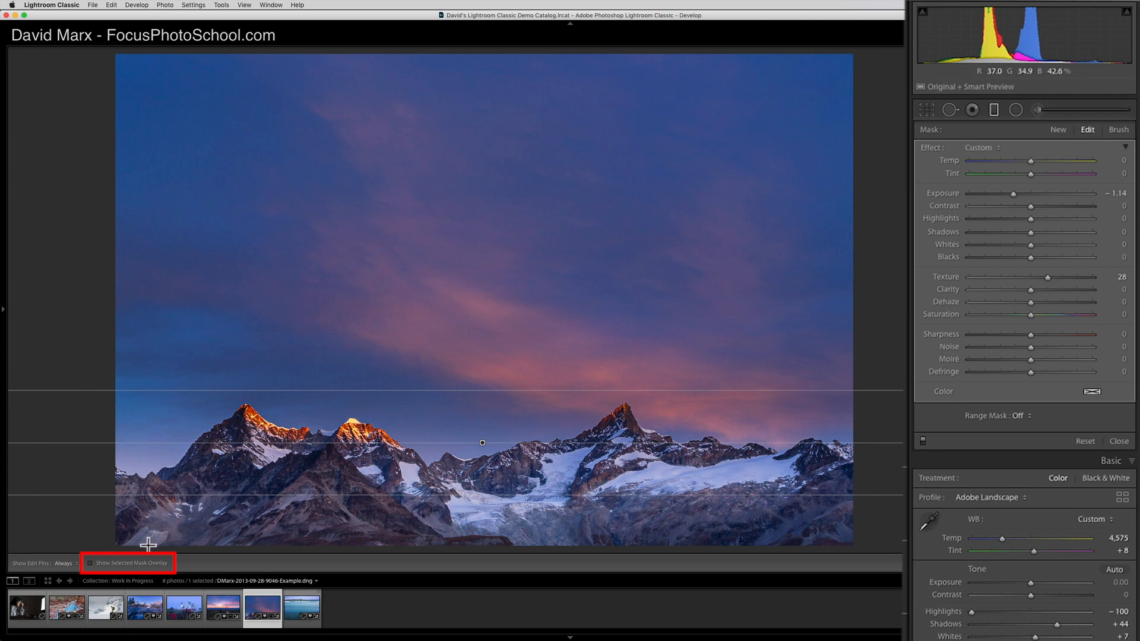
With the selected mask overlay shown, move the graduated filter up to just above the peaks and switch the overlay to green, then white
{"action": "left_click", "coordinate": [127, 561]}
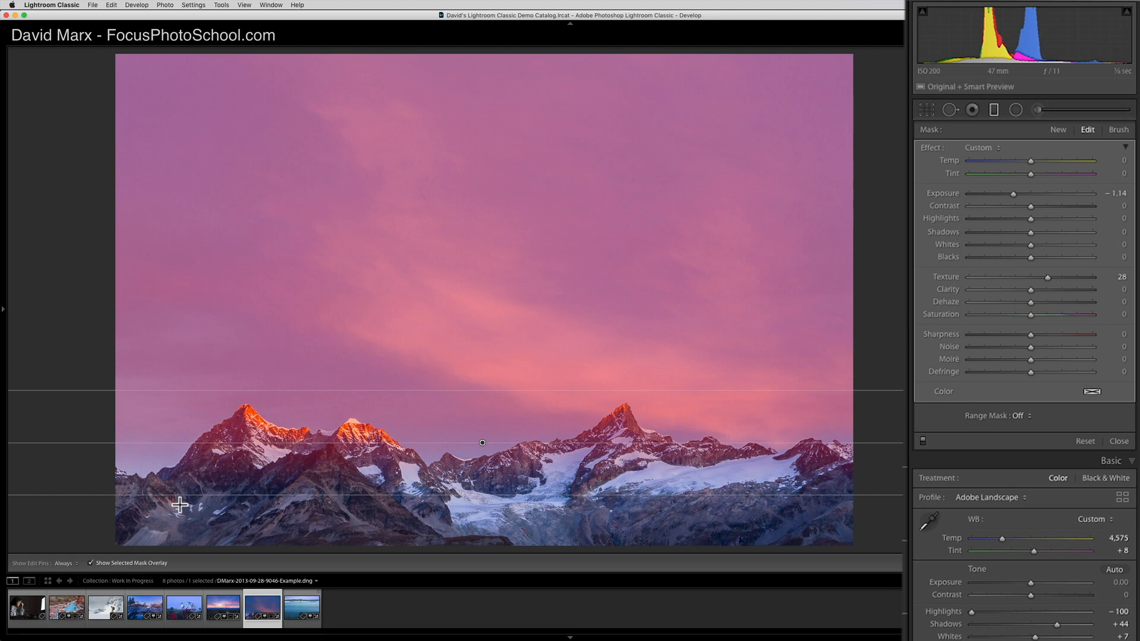
{"action": "left_click_drag", "start_coordinate": [483, 444], "coordinate": [481, 400]}
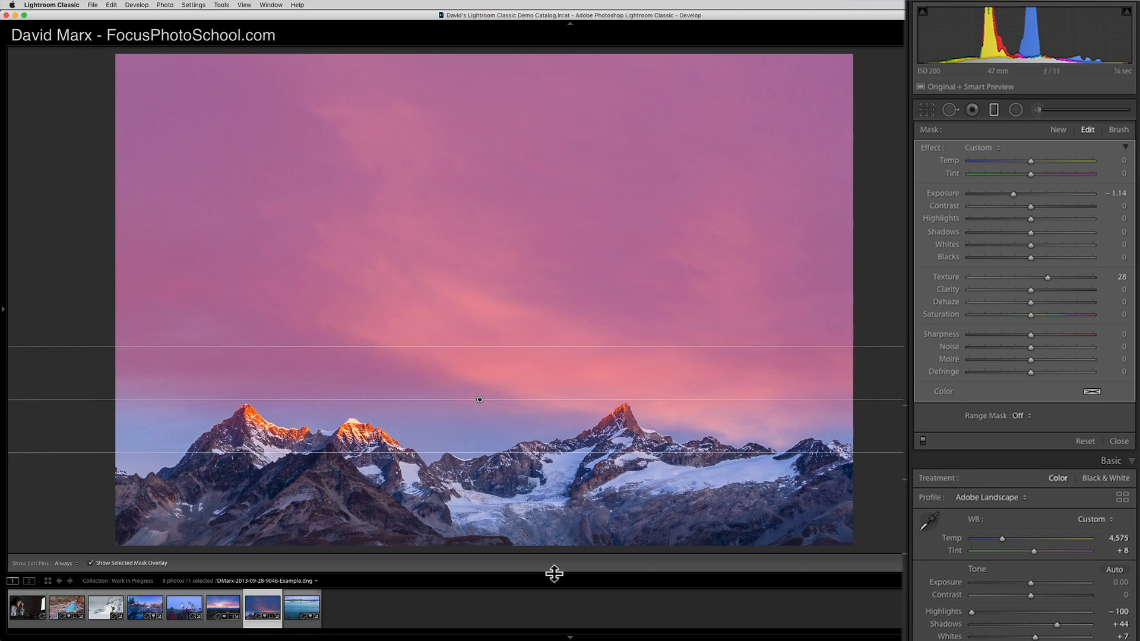
{"action": "key", "text": "shift+o"}
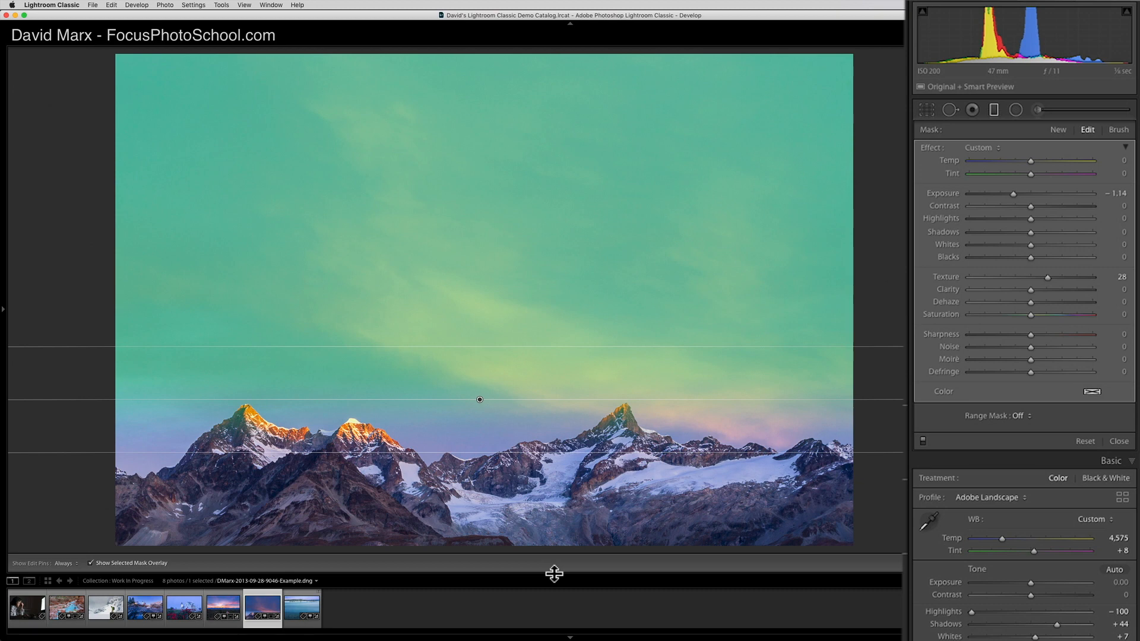
{"action": "key", "text": "shift+o"}
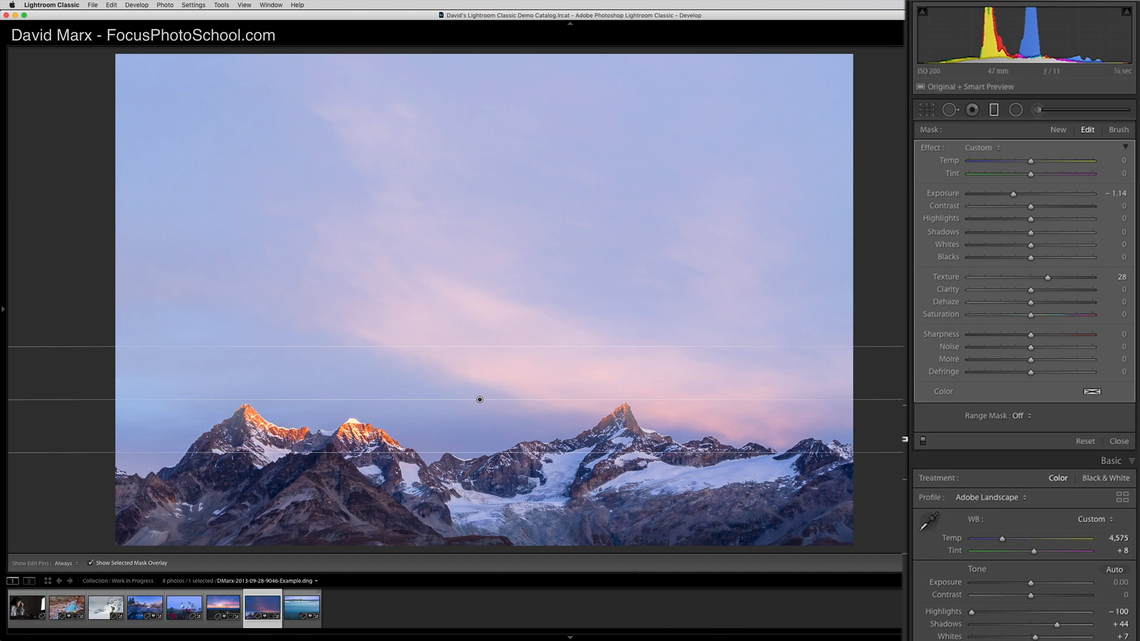
Turn the graduated filter off and on twice to compare the mountain photo with and without it
{"action": "left_click", "coordinate": [922, 440]}
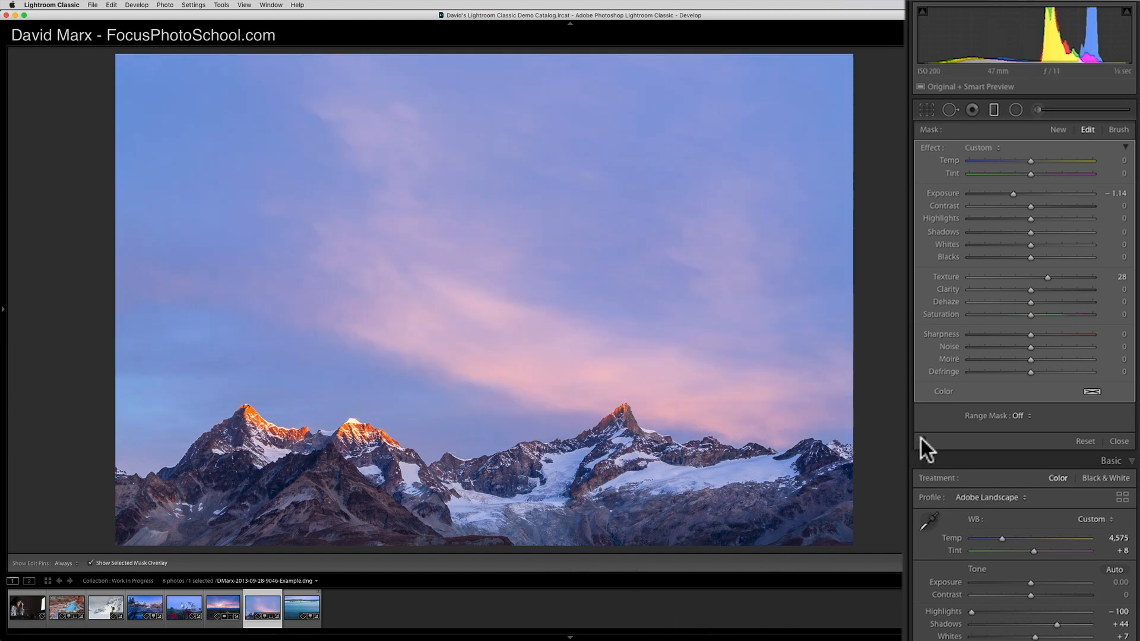
{"action": "left_click", "coordinate": [922, 440]}
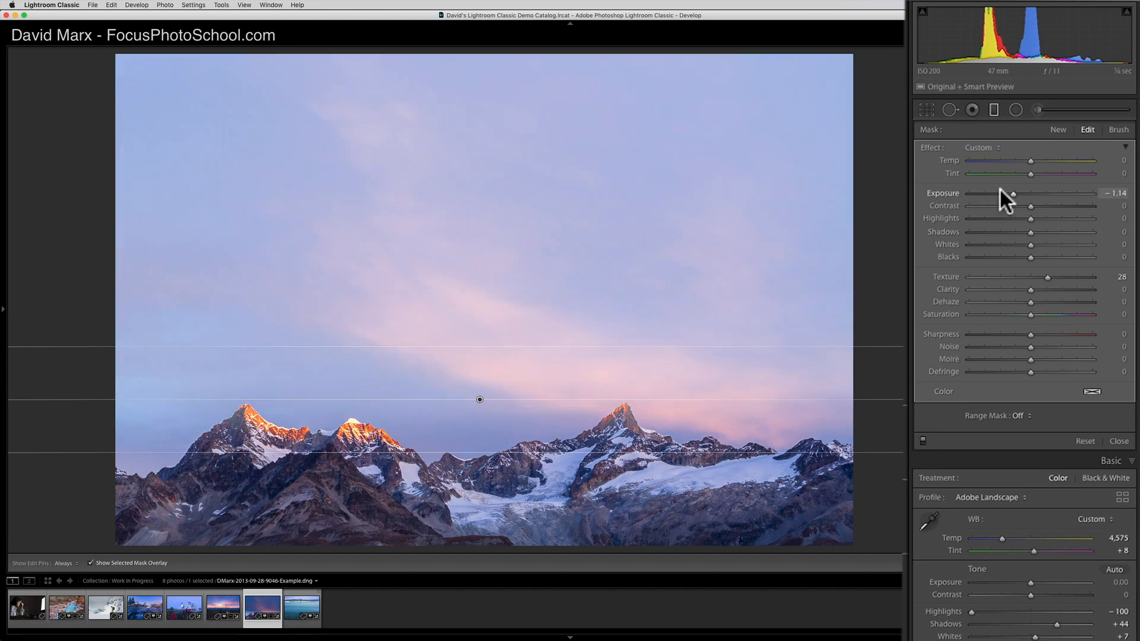
{"action": "left_click", "coordinate": [922, 439]}
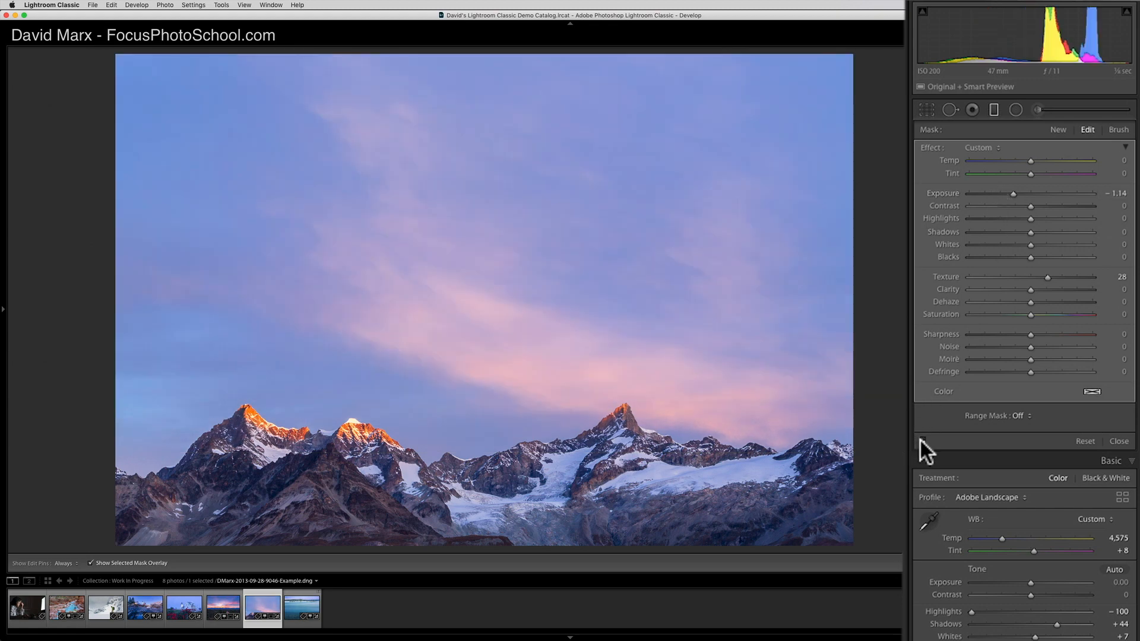
{"action": "left_click", "coordinate": [921, 440]}
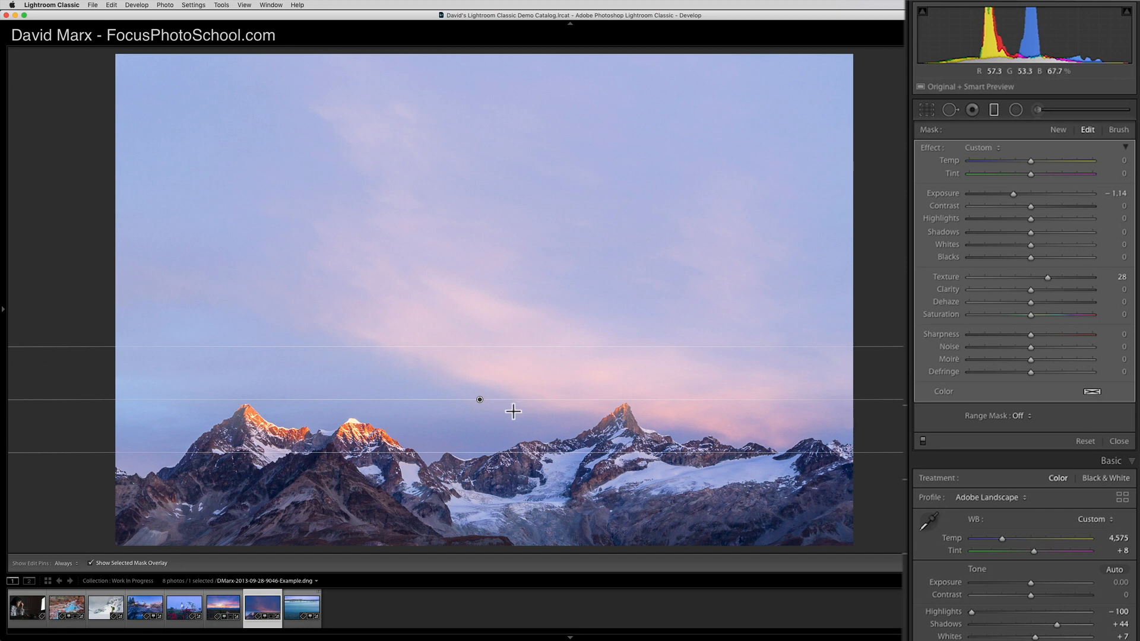
Hide the edit pins and the toolbar, and bring both back
{"action": "key", "text": "h"}
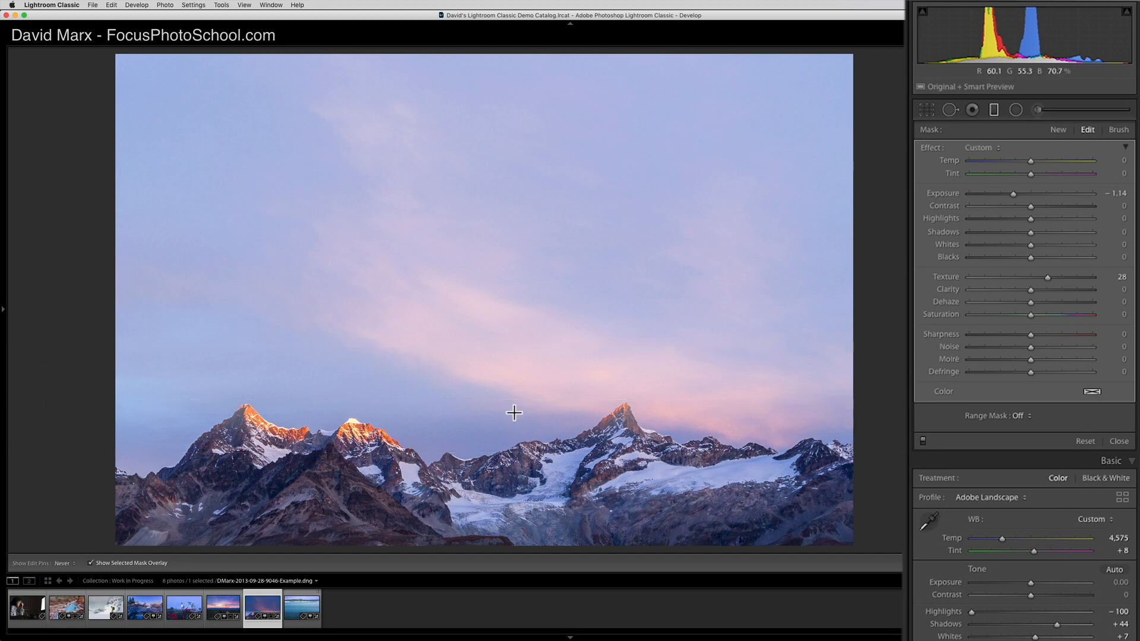
{"action": "key", "text": "t"}
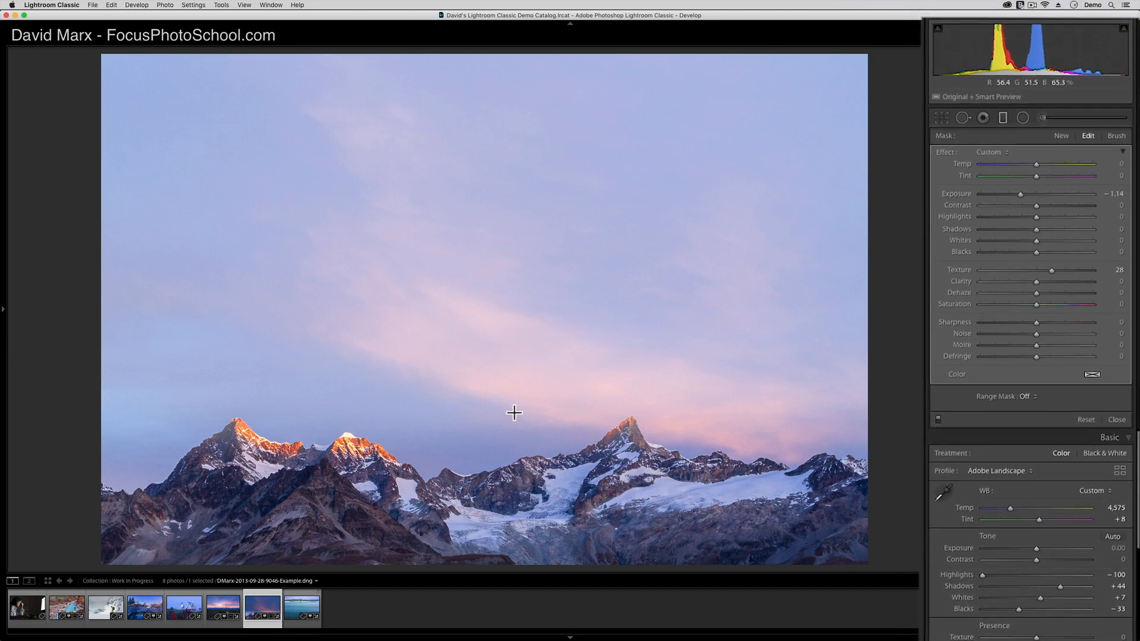
{"action": "key", "text": "t"}
{"action": "key", "text": "h"}
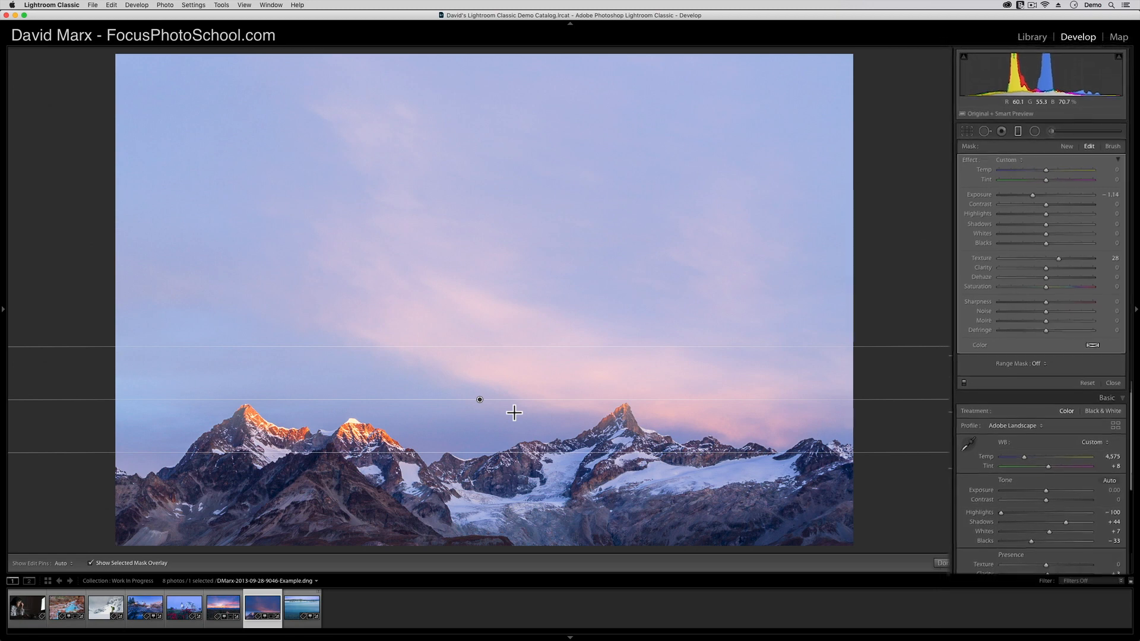
Change the mask overlay colour back to red and leave the Graduated Filter tool
{"action": "key", "text": "shift+o"}
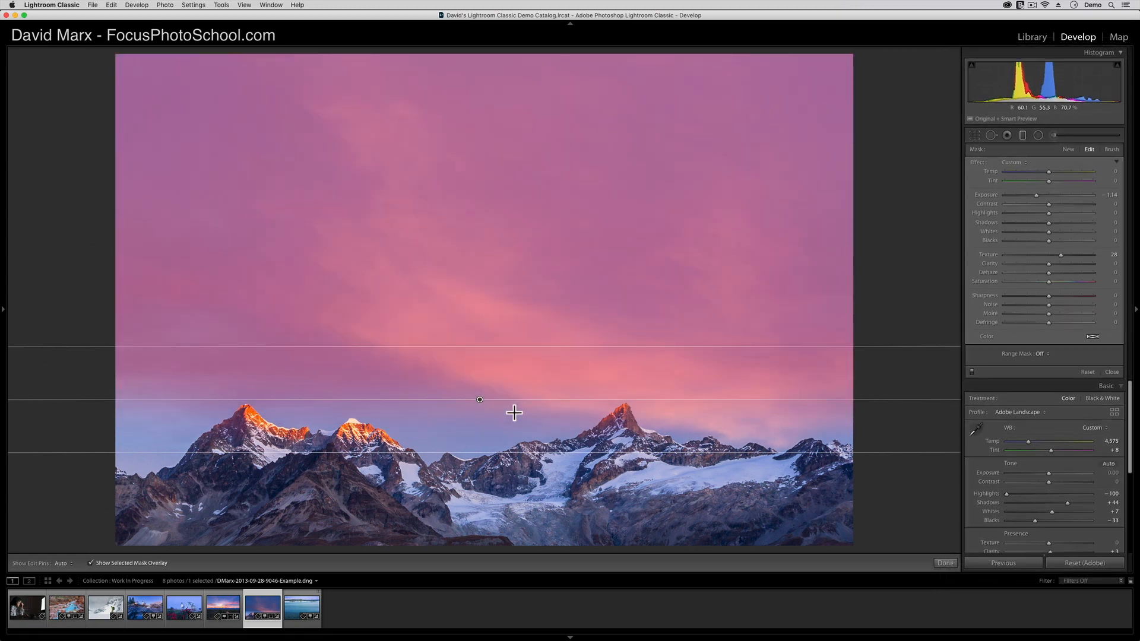
{"action": "key", "text": "m"}
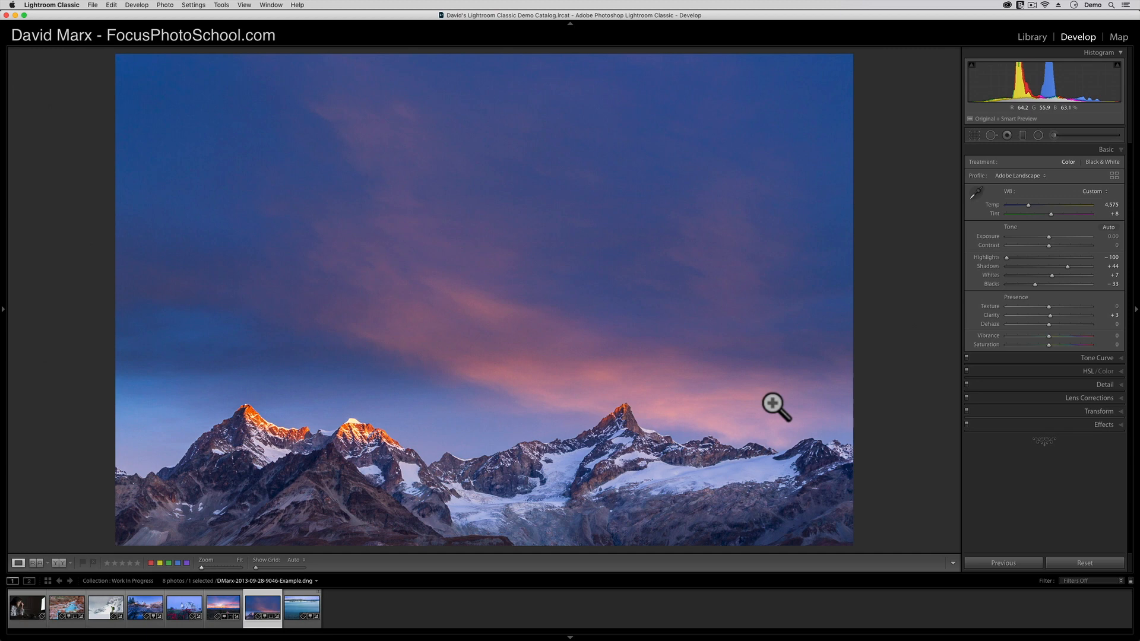
Check the missing-file alert of the seascape with wooden posts in the Library grid, cancel locating it, and deselect the photo
{"action": "key", "text": "Right"}
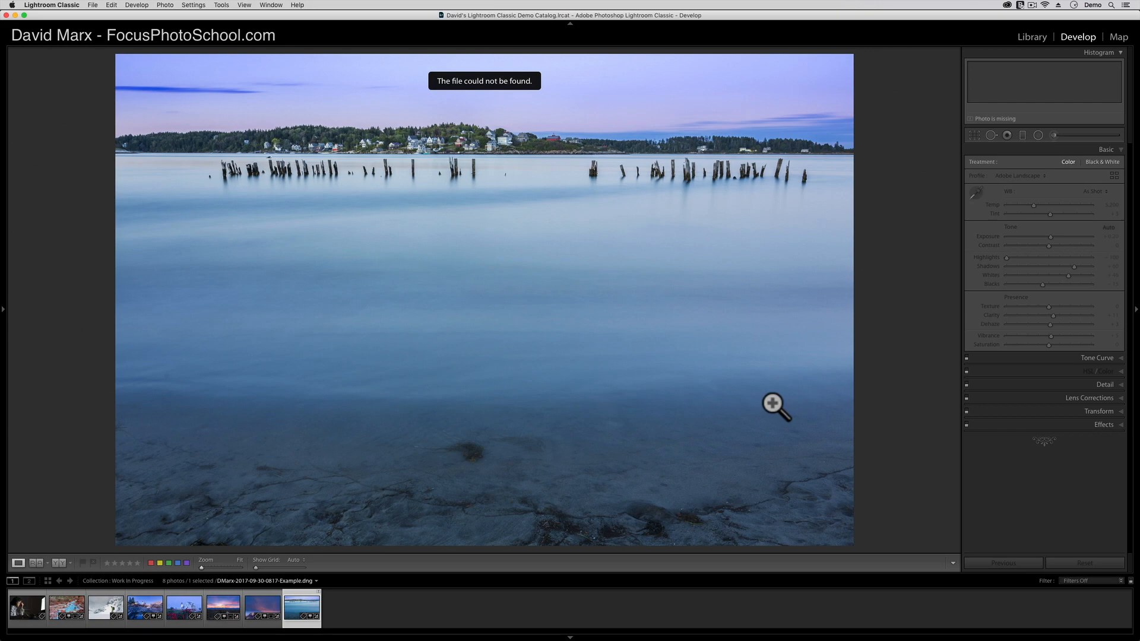
{"action": "key", "text": "g"}
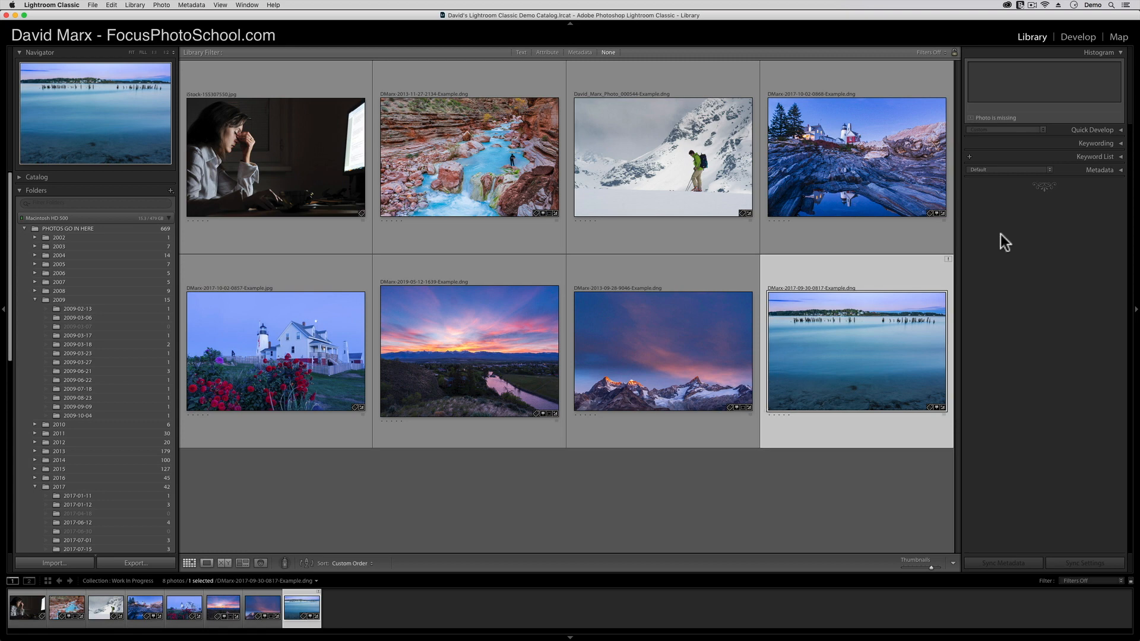
{"action": "left_click", "coordinate": [949, 259]}
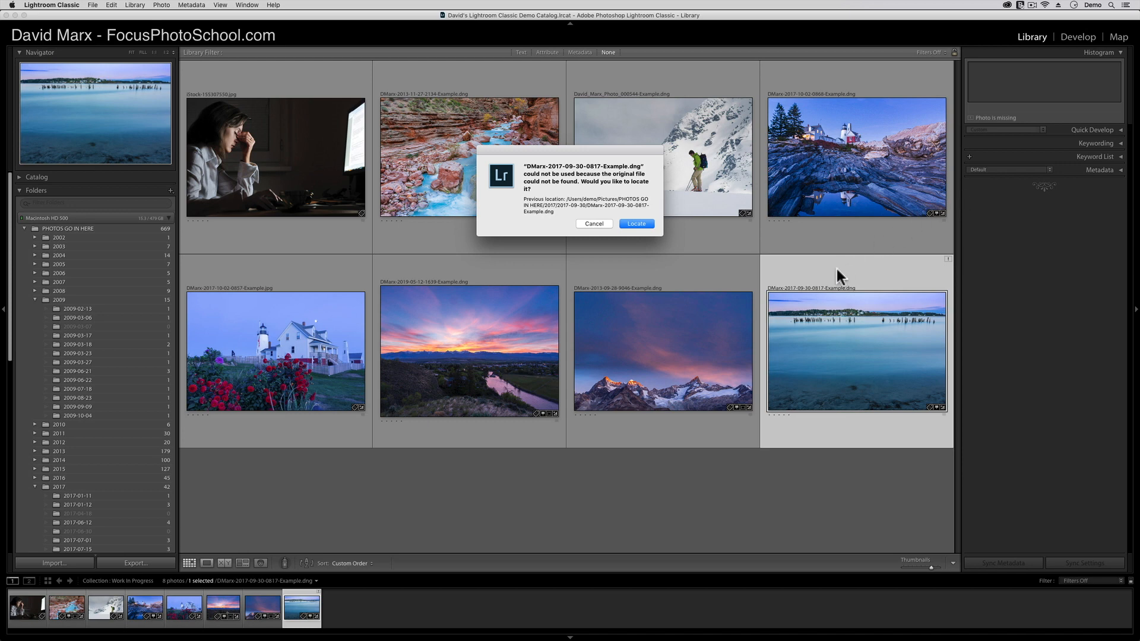
{"action": "left_click", "coordinate": [597, 224]}
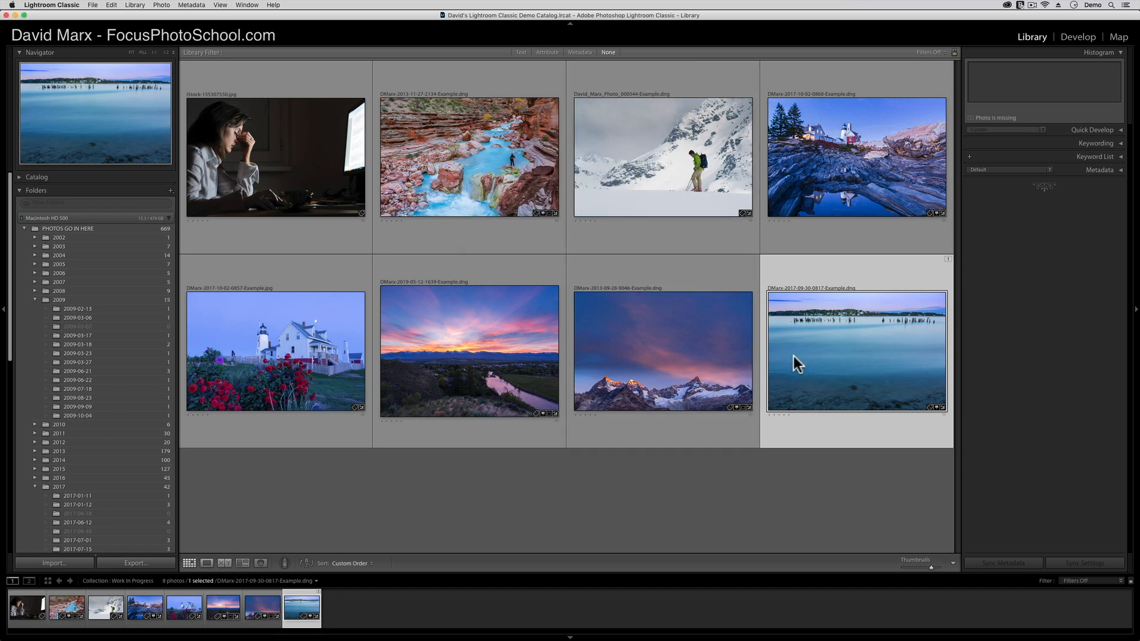
{"action": "left_click", "coordinate": [853, 494]}
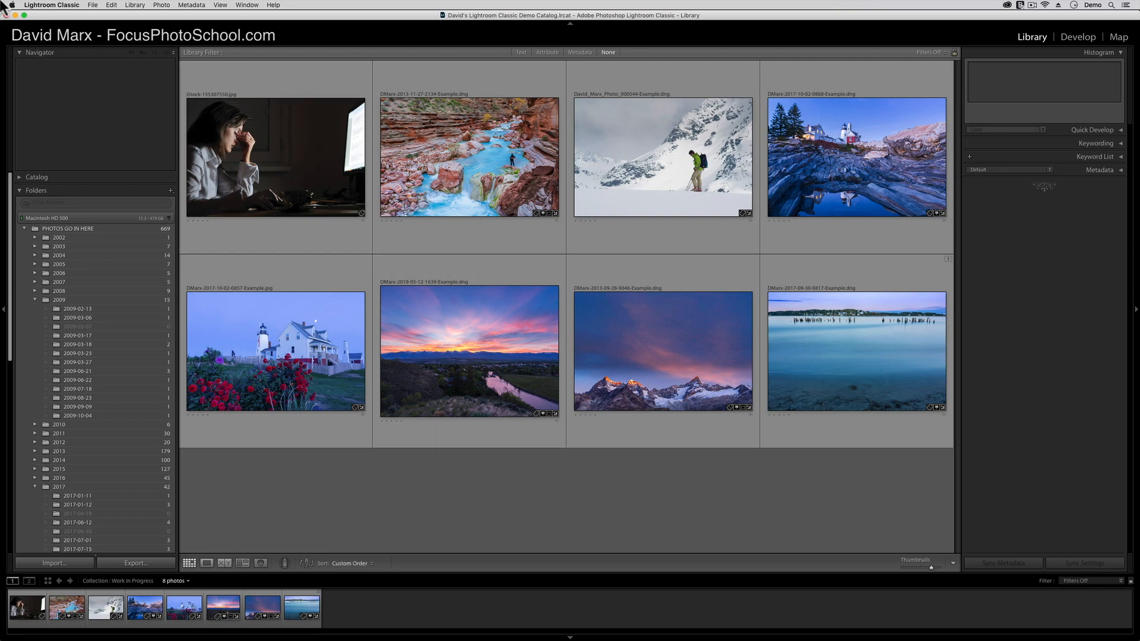
Quit Lightroom Classic and return to the empty Finder desktop
{"action": "left_click", "coordinate": [52, 5]}
{"action": "left_click", "coordinate": [90, 113]}
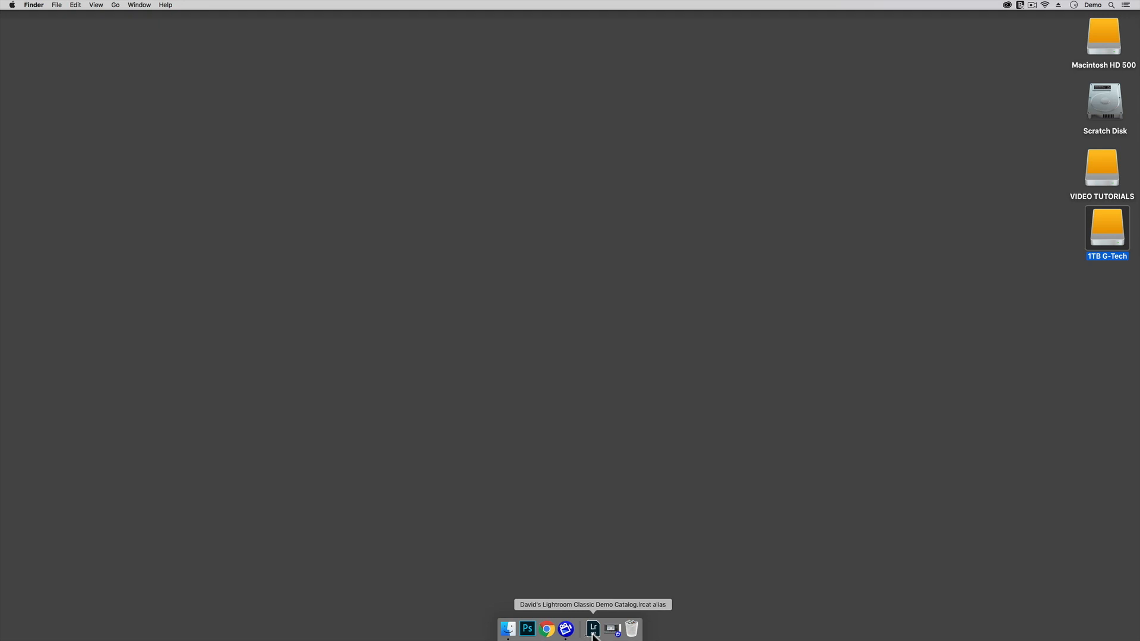
{"action": "left_click", "coordinate": [773, 329]}
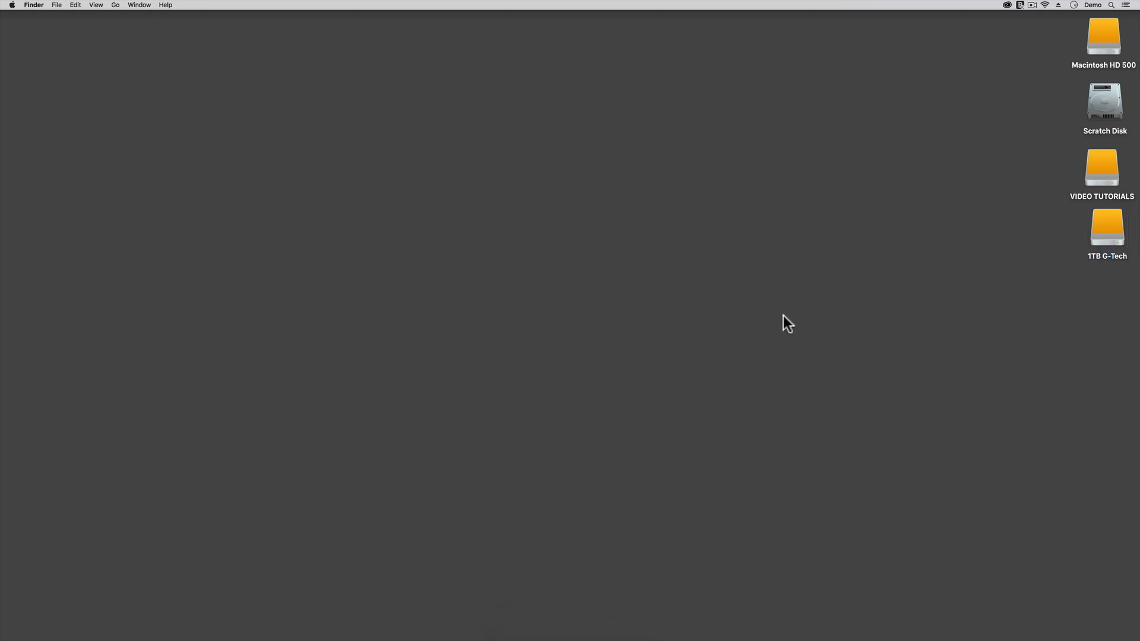
Open the Applications folder on Macintosh HD 500, collapse the Adobe Bridge CC 2019 folder and expand the Adobe Lightroom Classic folder
{"action": "left_click", "coordinate": [1114, 42]}
{"action": "double_click", "coordinate": [1114, 41]}
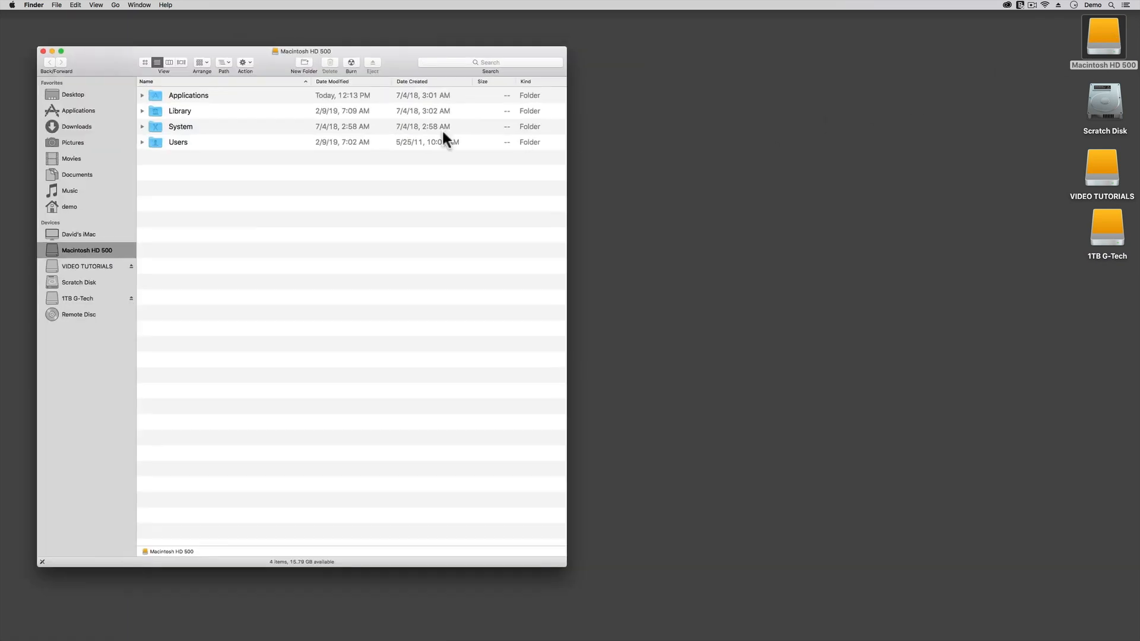
{"action": "double_click", "coordinate": [158, 94]}
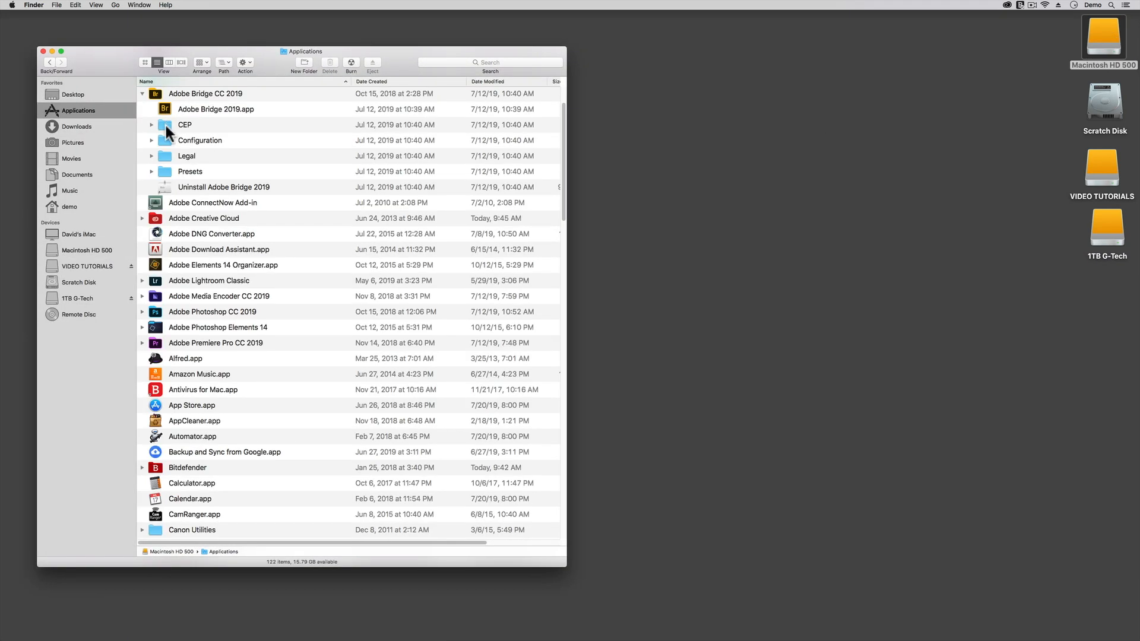
{"action": "left_click", "coordinate": [142, 94]}
{"action": "left_click", "coordinate": [142, 187]}
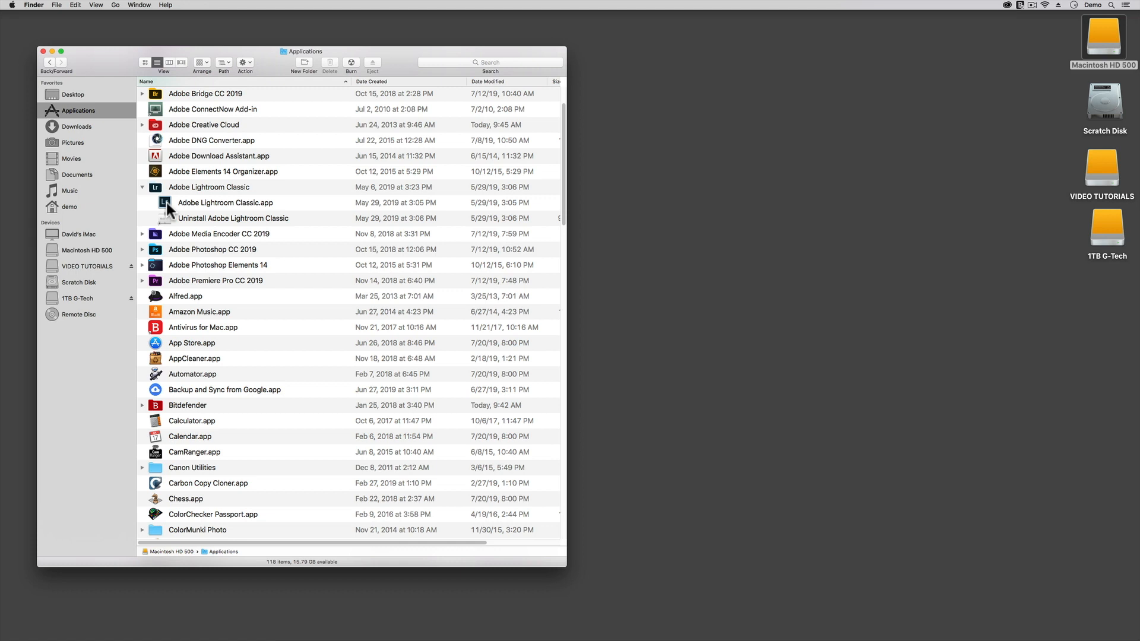
Launch Adobe Lightroom Classic.app so that it offers to reset its preferences, and choose to start normally
{"action": "double_click", "coordinate": [167, 203], "text": "alt+shift"}
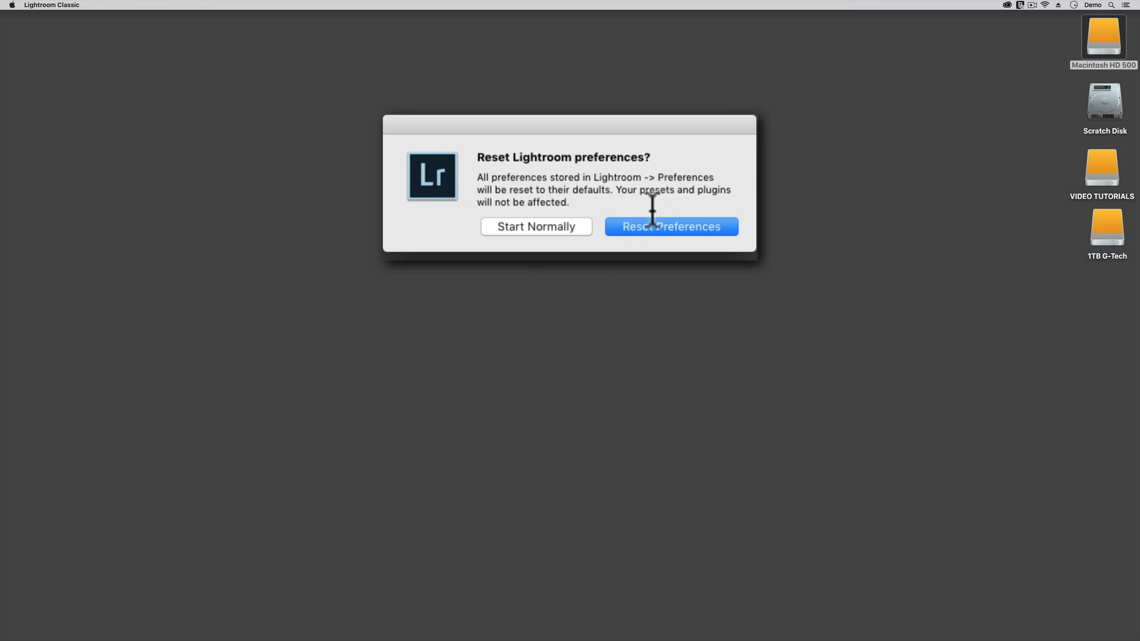
{"action": "left_click", "coordinate": [523, 225]}
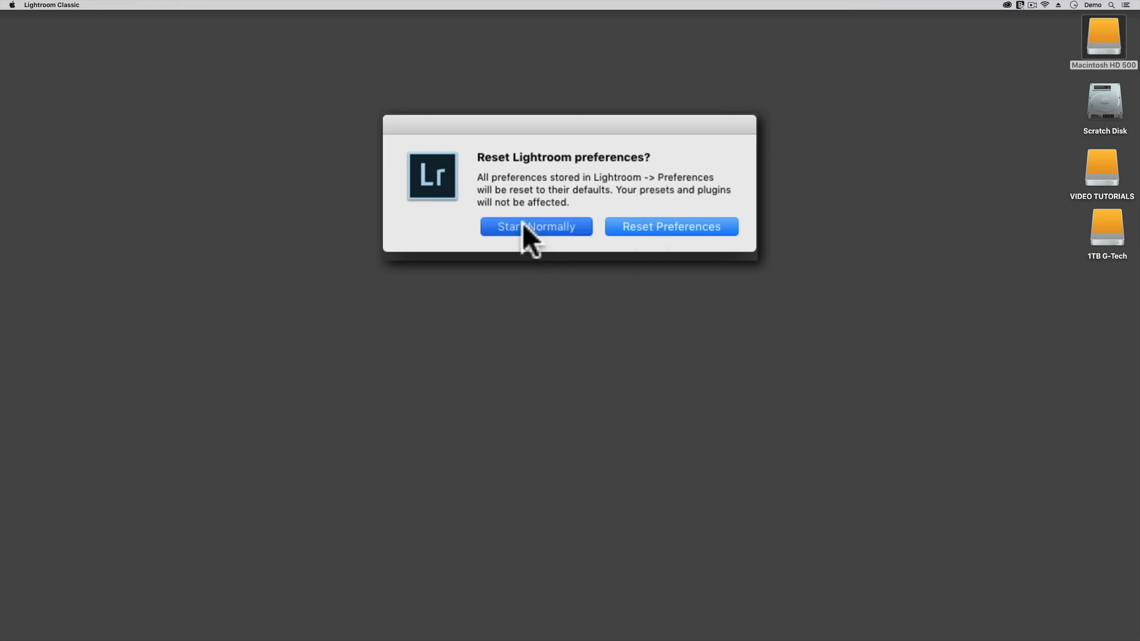